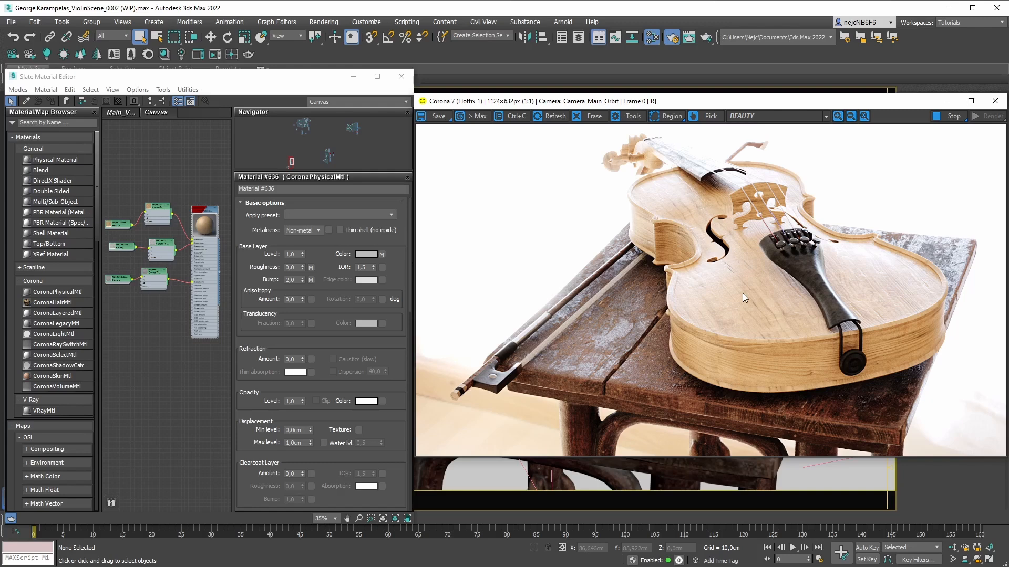
Set the violin wood material's clearcoat amount to 1.0, try 0.5 for comparison, and restore it to 1.0
left_click(367, 485)
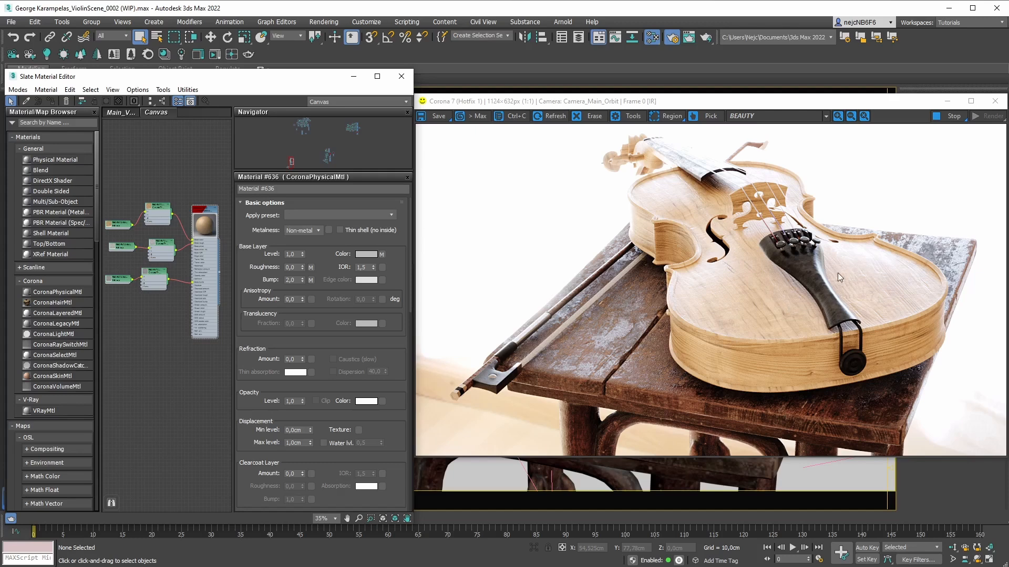
scroll(878, 274, "up", 1)
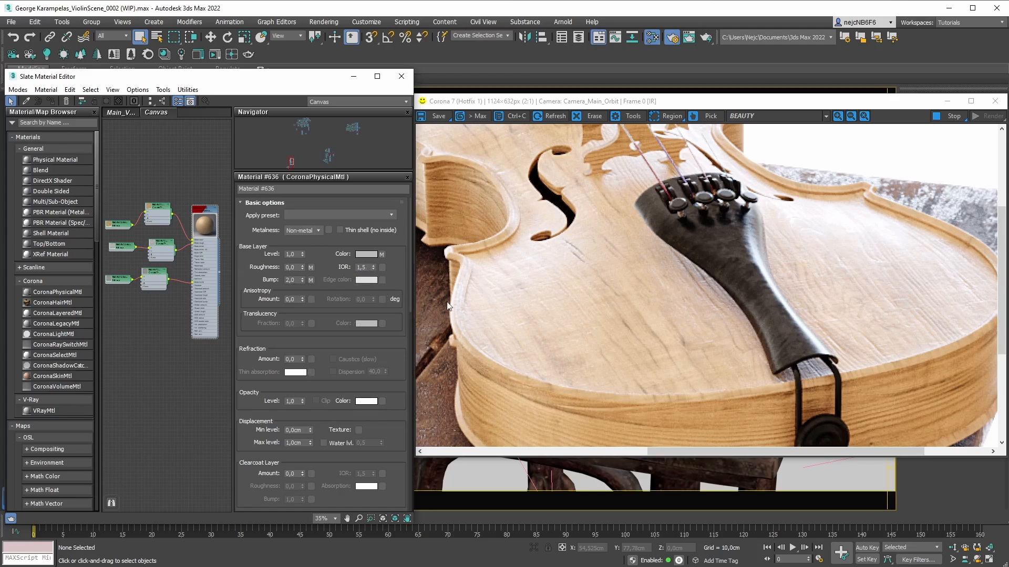
mouse_move(299, 299)
scroll(513, 358, "down", 1)
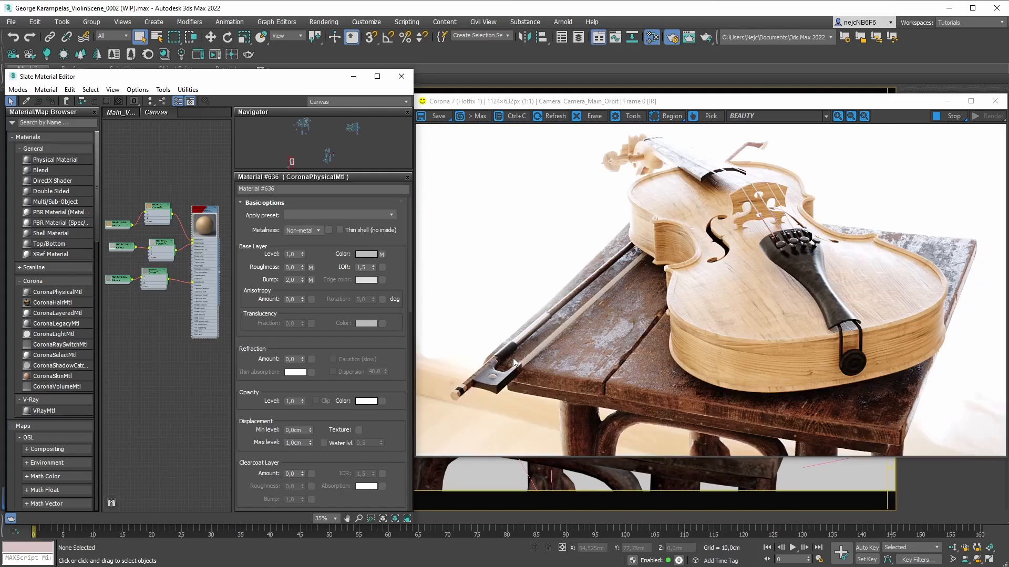
left_click(303, 472)
double_click(290, 474)
type("1")
key("Return")
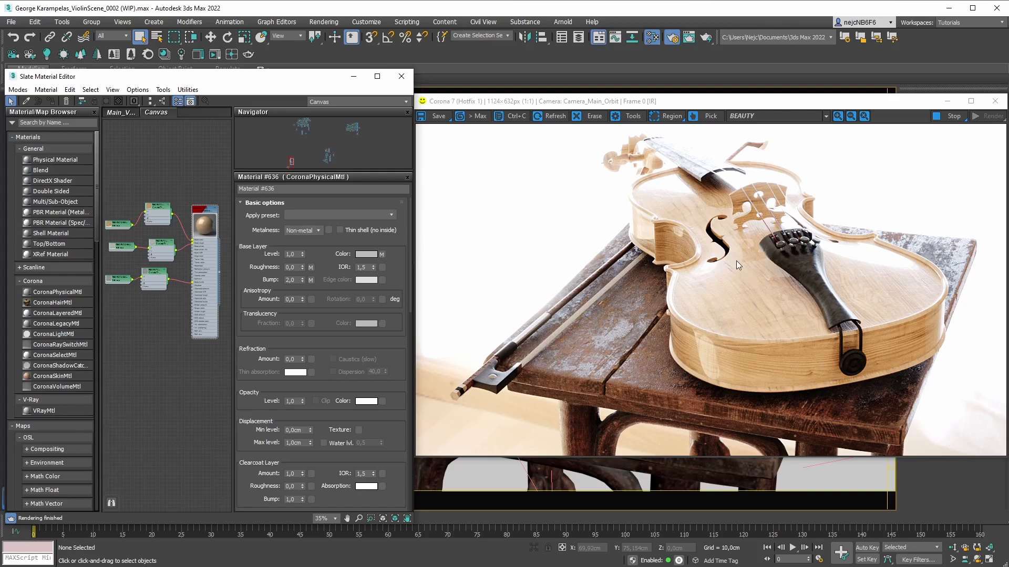
left_click_drag(302, 474, 302, 499)
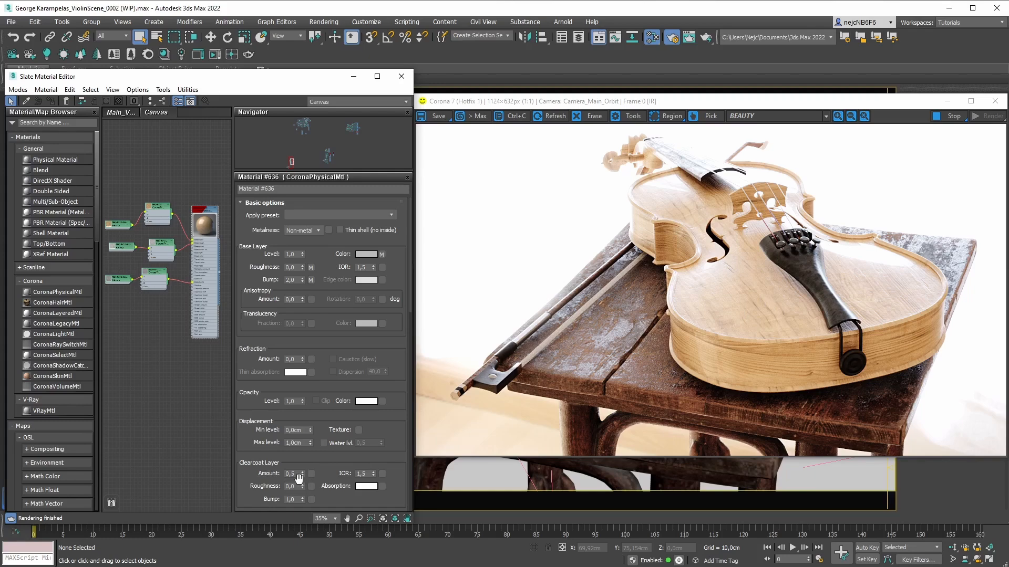
left_click_drag(302, 475, 302, 423)
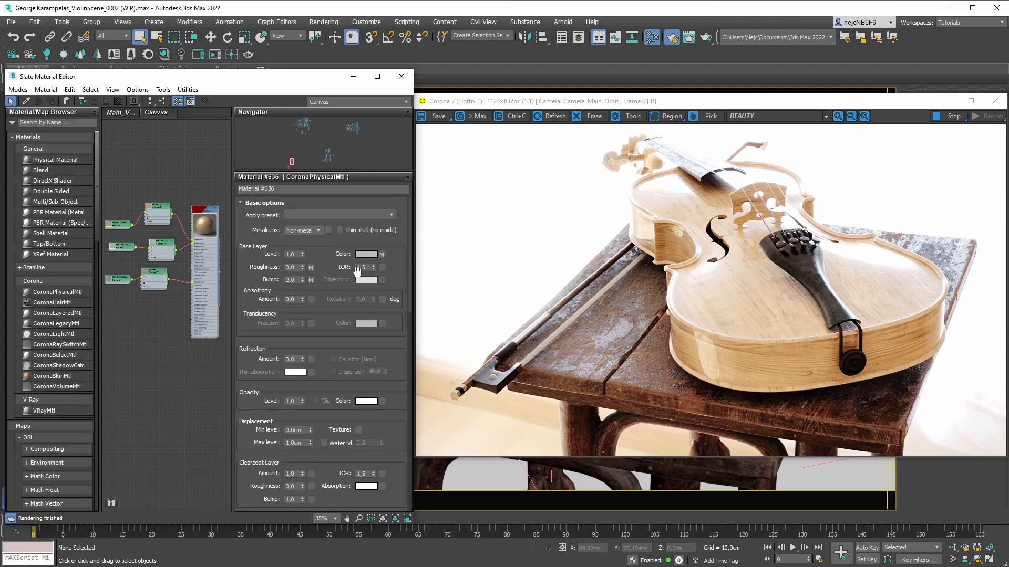
Set the clearcoat layer's IOR to 1.35 and its roughness to 0.2
mouse_move(353, 267)
left_click(368, 473)
type("35")
key("Return")
left_click_drag(300, 487, 306, 465)
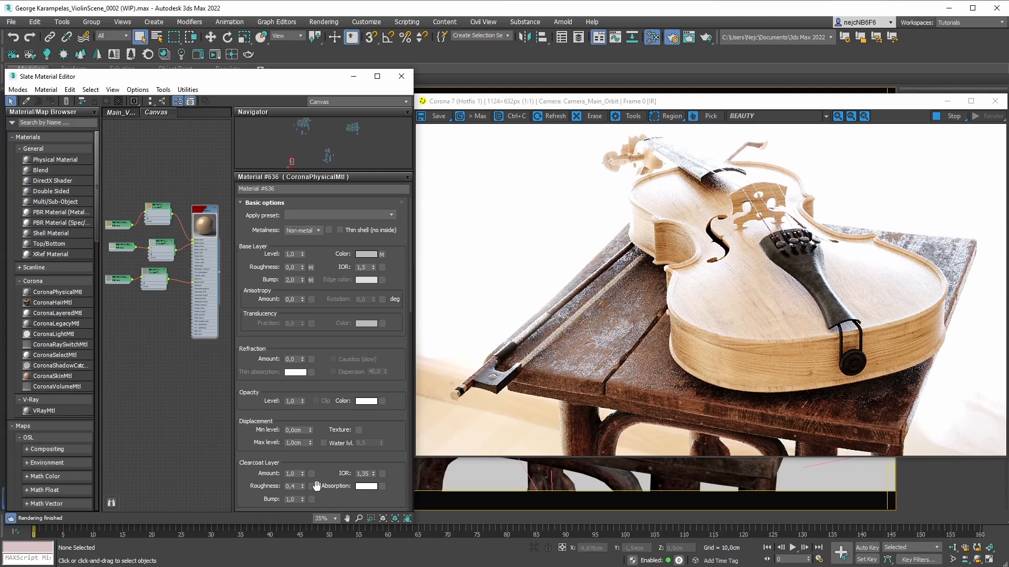
left_click_drag(303, 487, 304, 497)
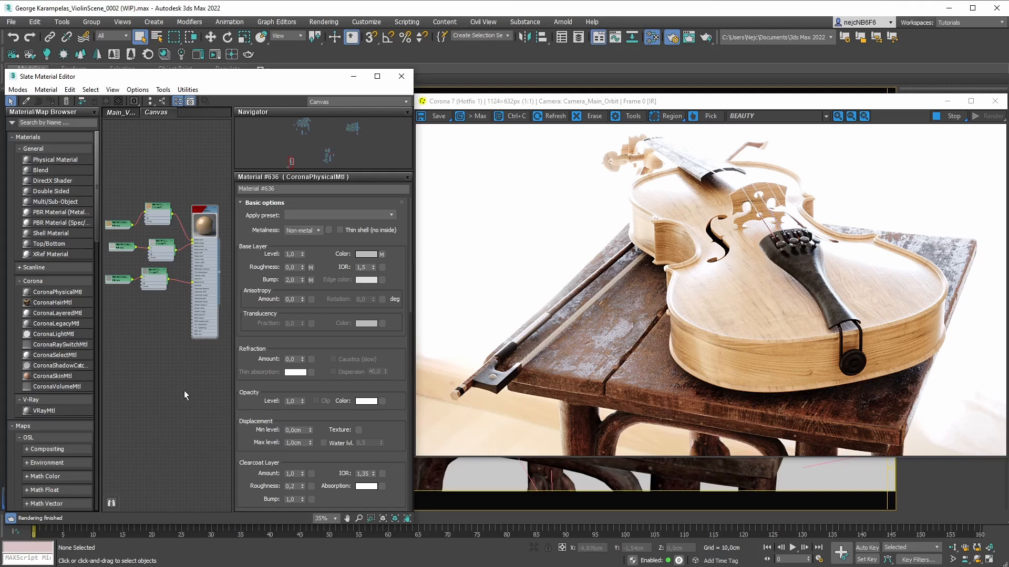
Move the separate grunge bitmap and its triplanar node up beside the wood material's other map nodes
middle_click_drag(140, 438, 231, 365)
middle_click_drag(128, 376, 147, 366)
left_click_drag(146, 366, 260, 272)
middle_click_drag(196, 249, 110, 272)
left_click_drag(175, 291, 193, 262)
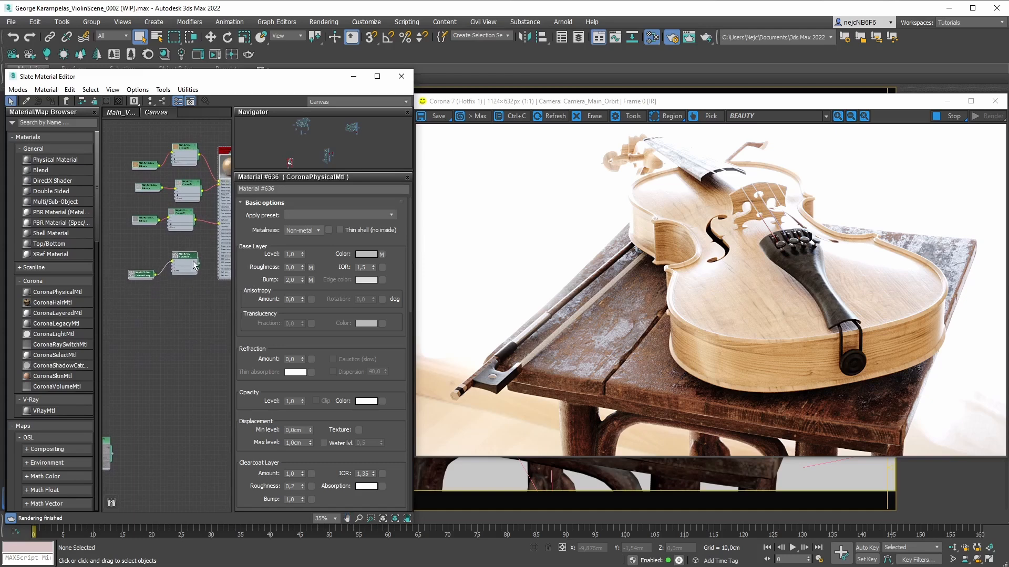
Open the parameters of the grunge CoronaBitmap node and view its texture up close
scroll(173, 271, "up", 6)
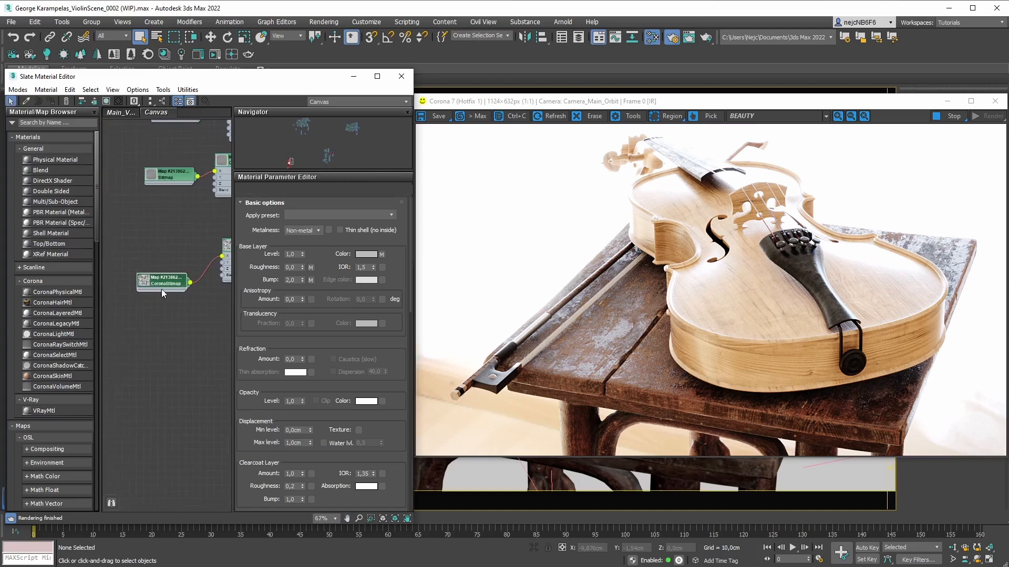
double_click(155, 285)
scroll(177, 299, "up", 3)
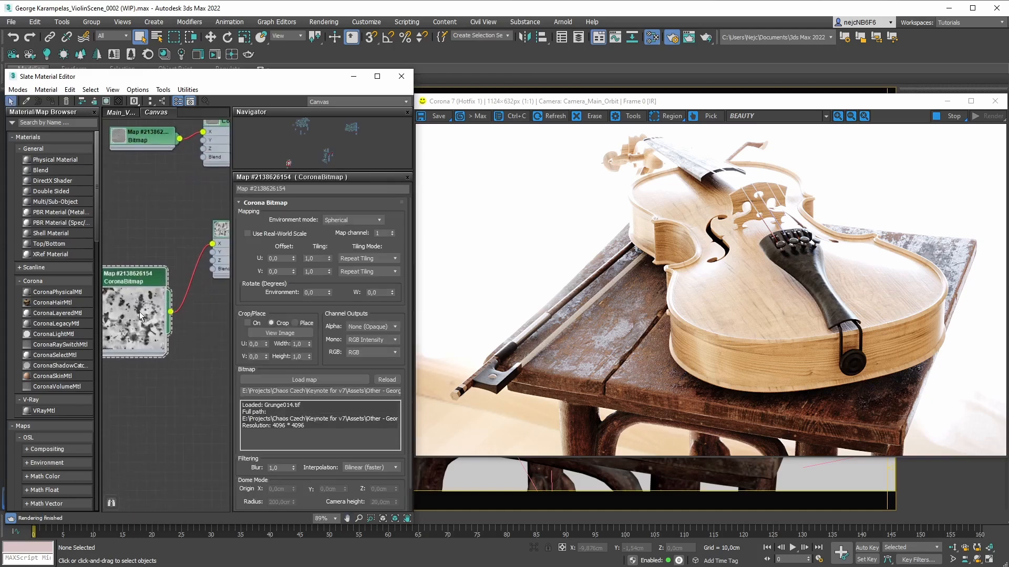
Connect the grunge triplanar map to the wood material's Clearcoat roughness input
scroll(137, 318, "down", 5)
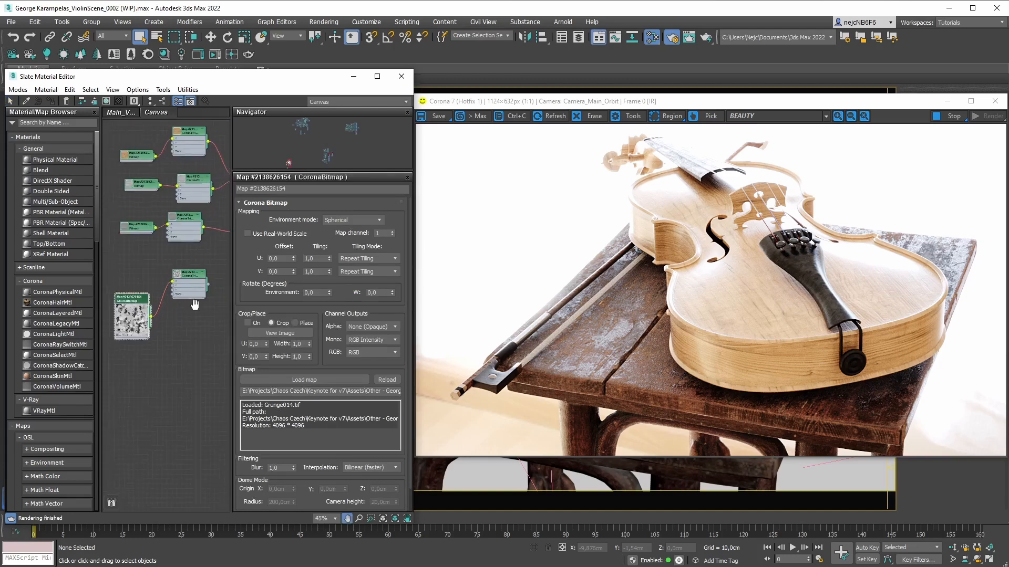
scroll(171, 314, "up", 3)
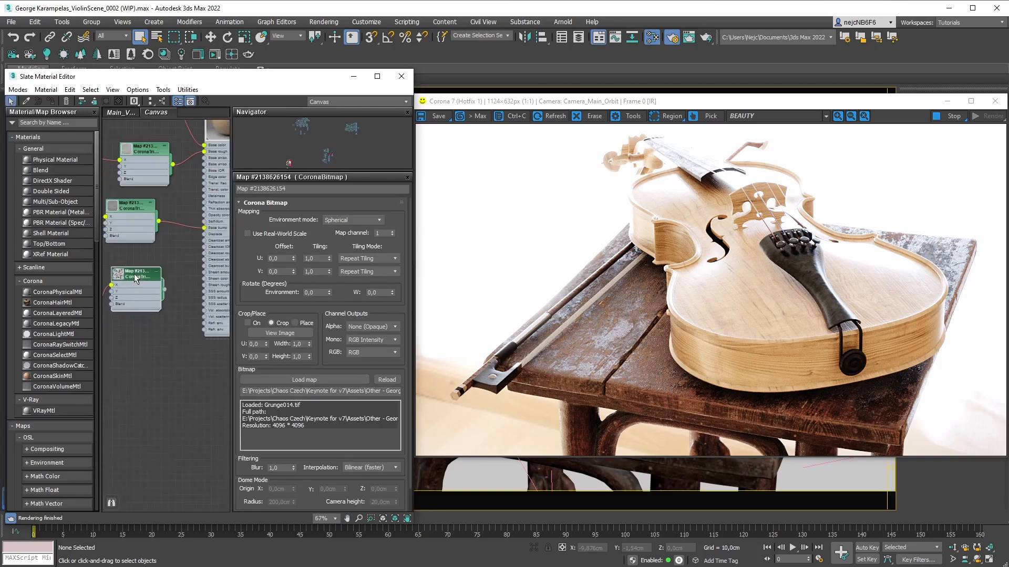
middle_click_drag(189, 262, 151, 294)
scroll(165, 292, "up", 1)
left_click(141, 303)
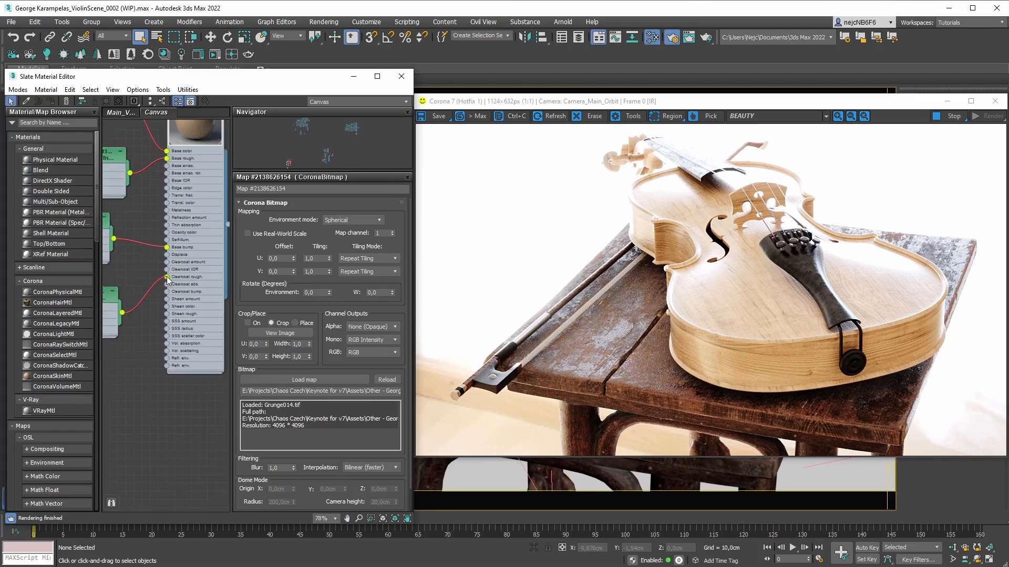
left_click_drag(166, 277, 166, 277)
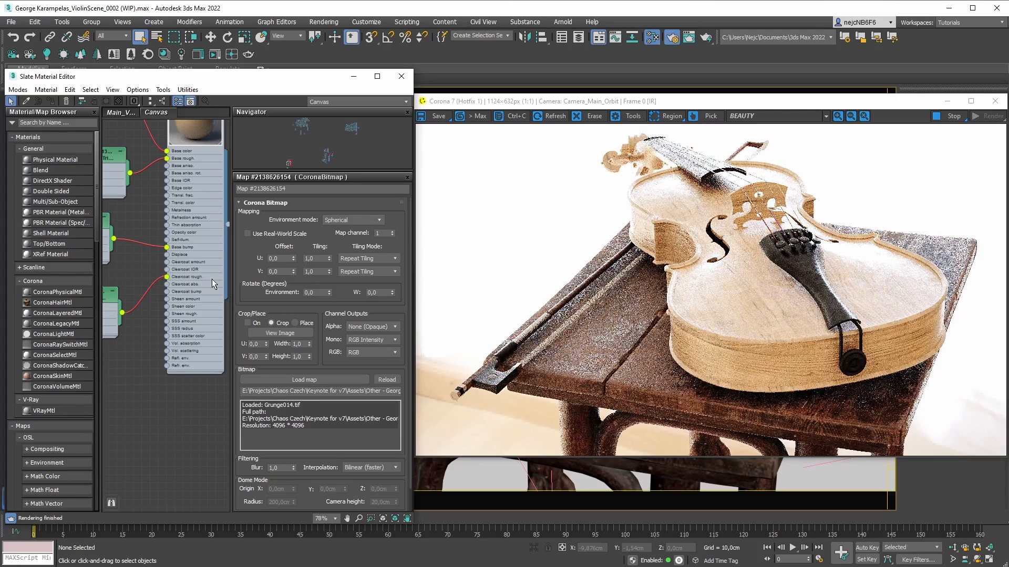
Set the clearcoat roughness map amount to 30 in the wood material and return to its basic options
double_click(212, 278)
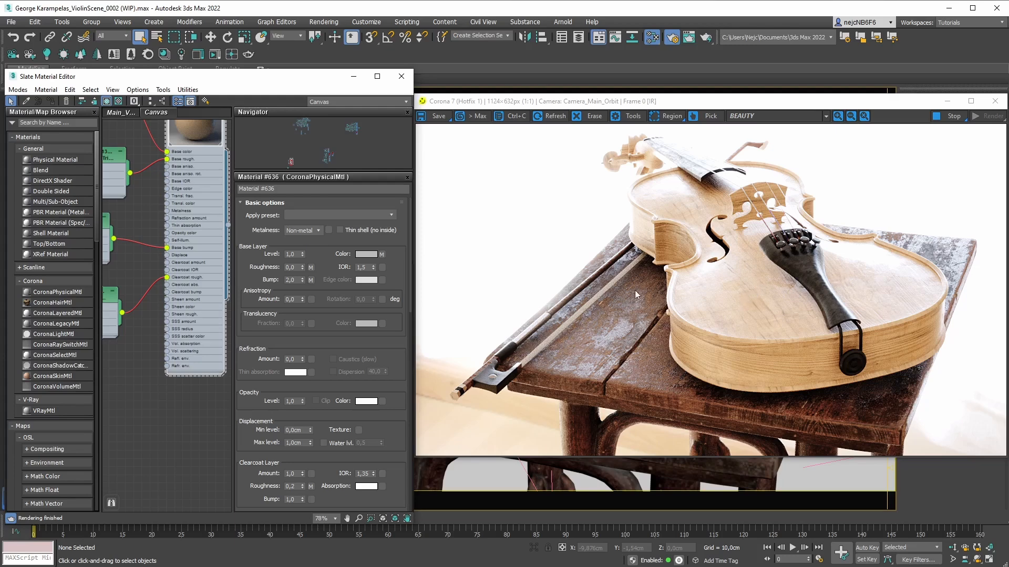
left_click_drag(409, 208, 412, 404)
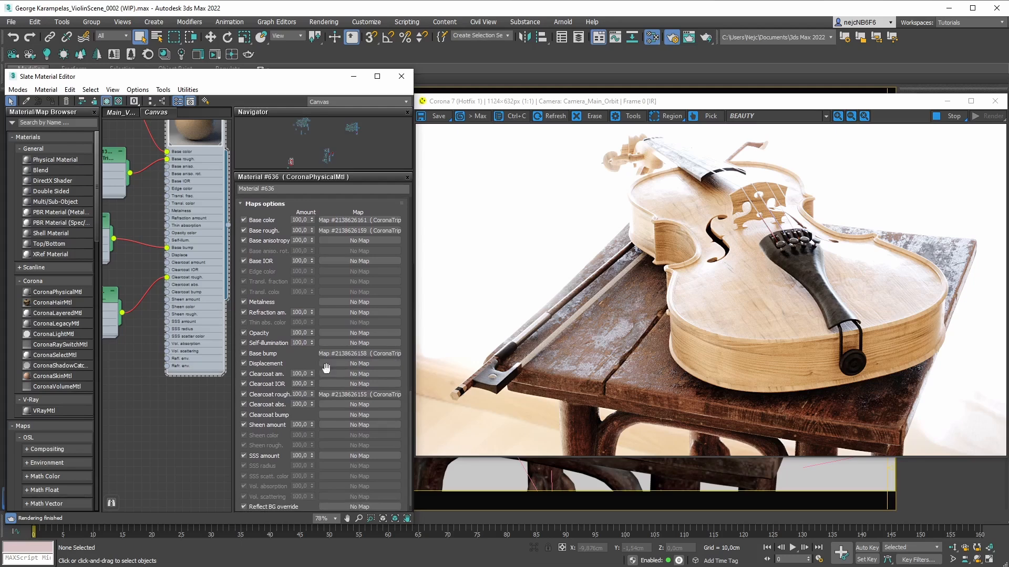
double_click(300, 393)
type("30")
key("Return")
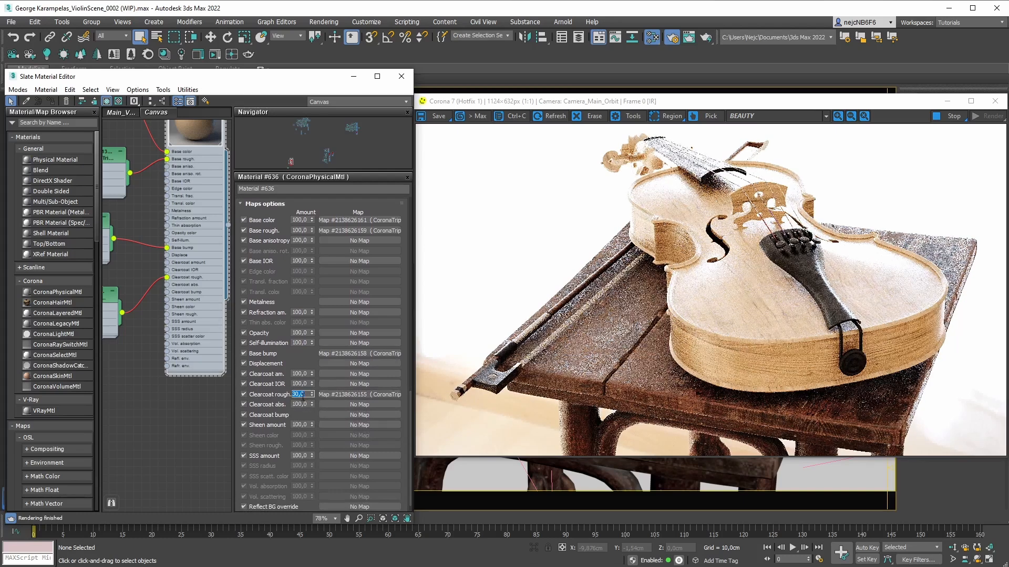
scroll(175, 361, "down", 1)
middle_click_drag(152, 364, 182, 380)
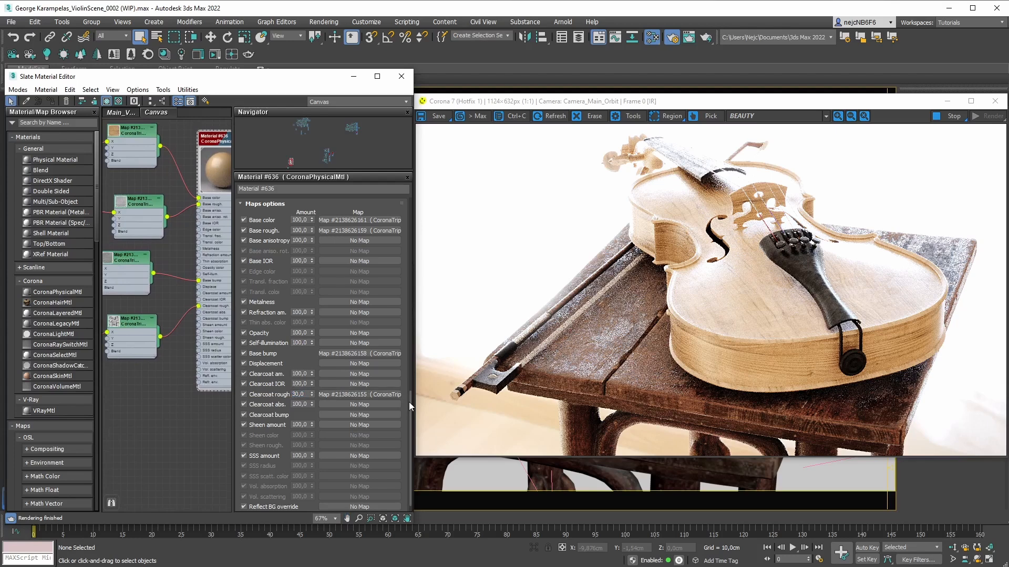
left_click_drag(409, 403, 409, 402)
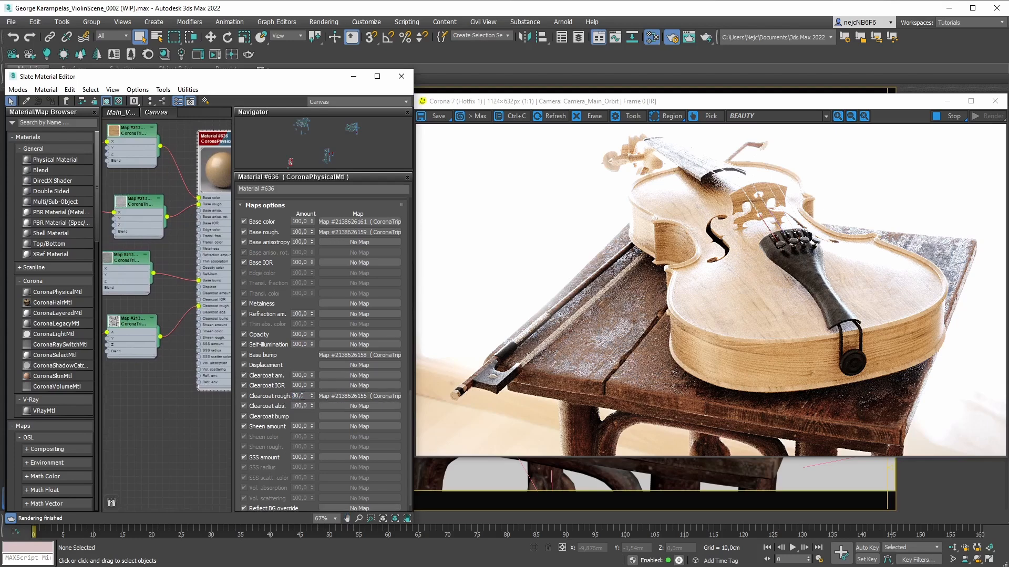
left_click_drag(410, 386, 408, 208)
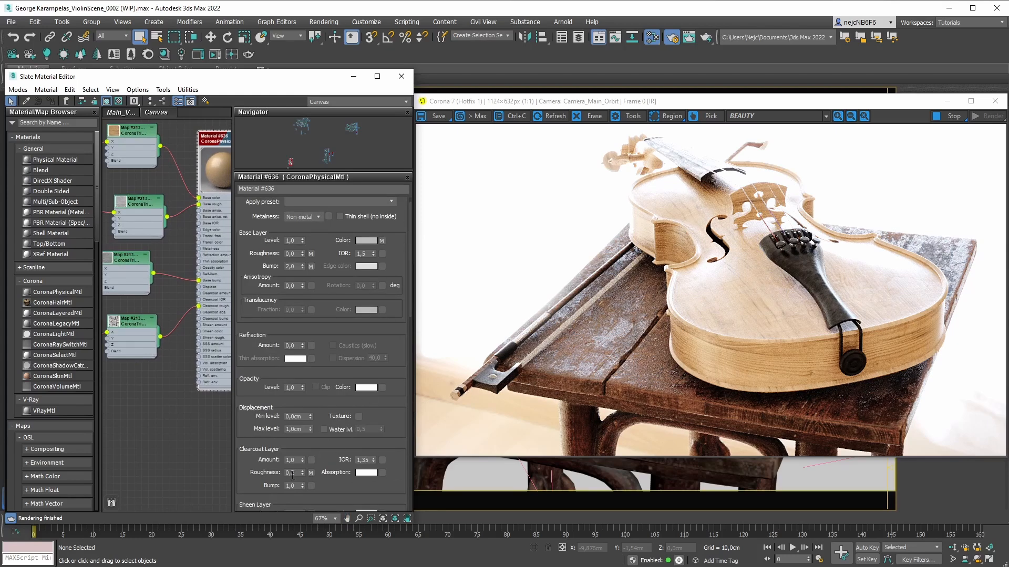
scroll(325, 420, "up", 1)
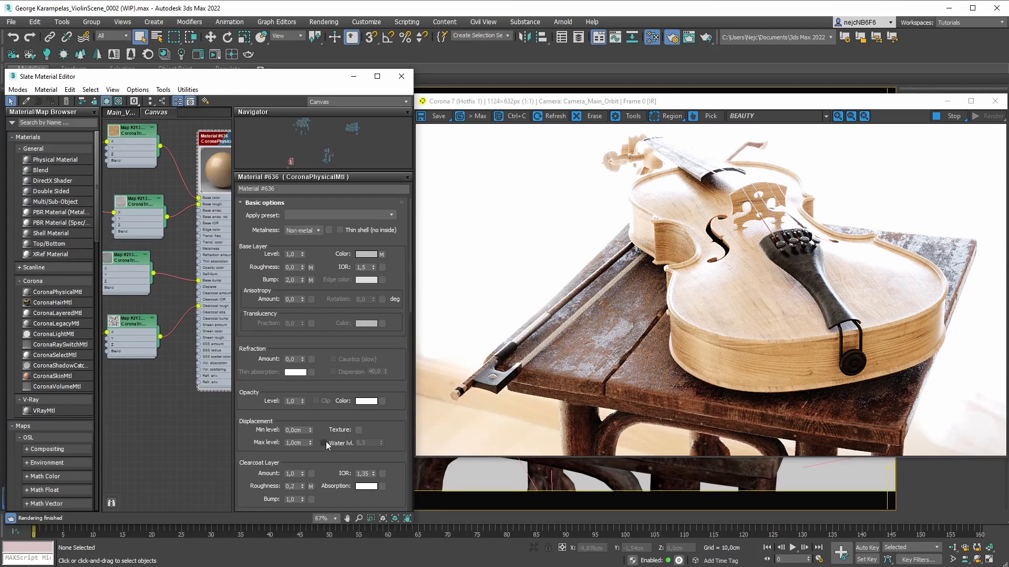
Connect the base bump's triplanar map to the Clearcoat bump input as well and inspect the violin's surface up close
left_click(739, 285)
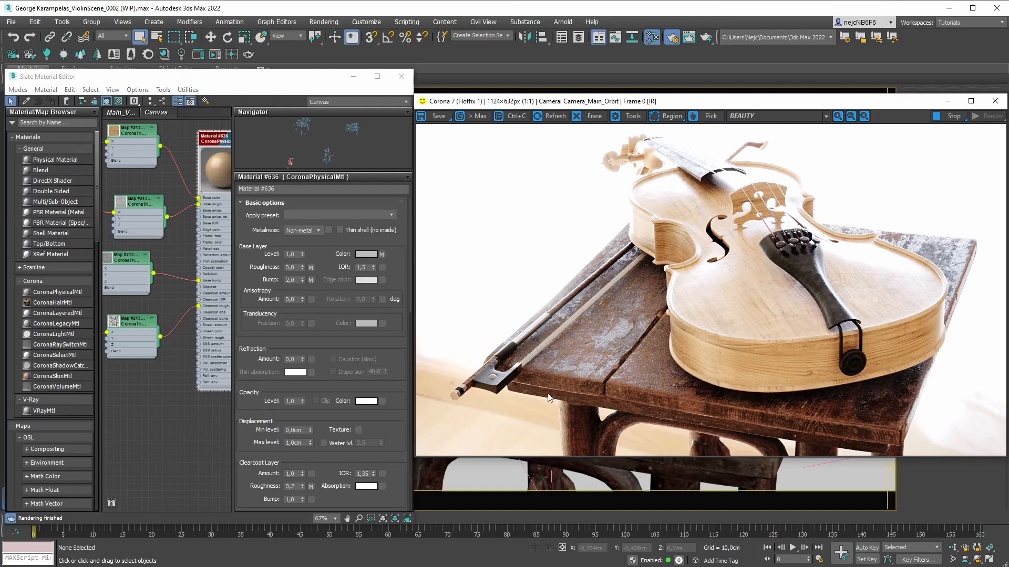
left_click(318, 499)
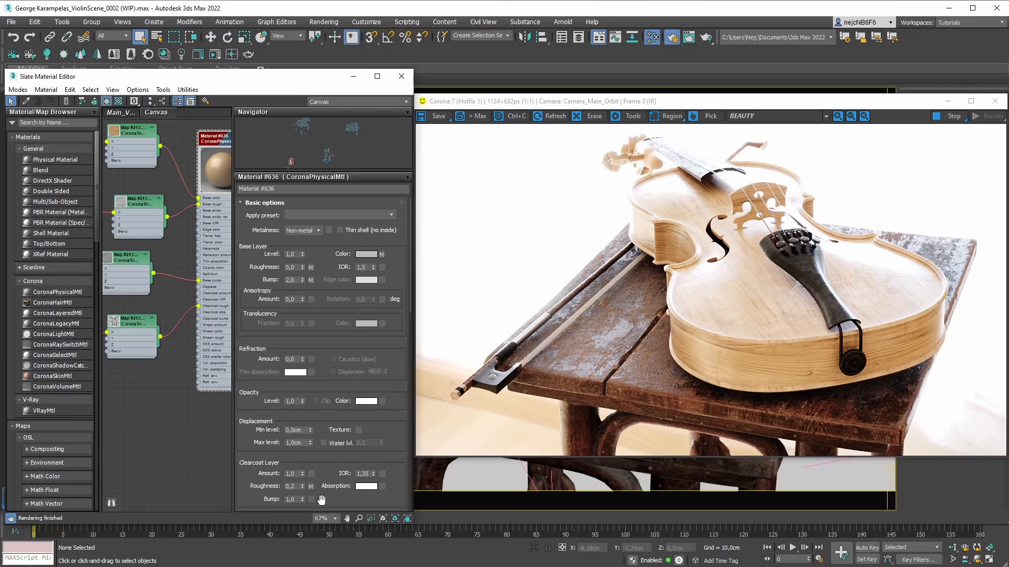
scroll(907, 295, "up", 2)
left_click(857, 286)
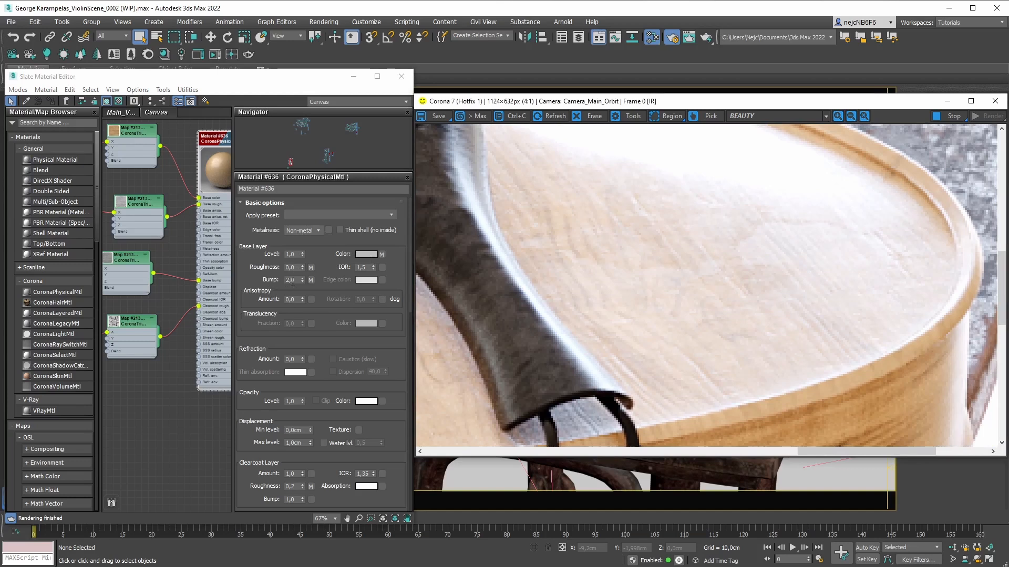
mouse_move(290, 280)
scroll(770, 246, "down", 2)
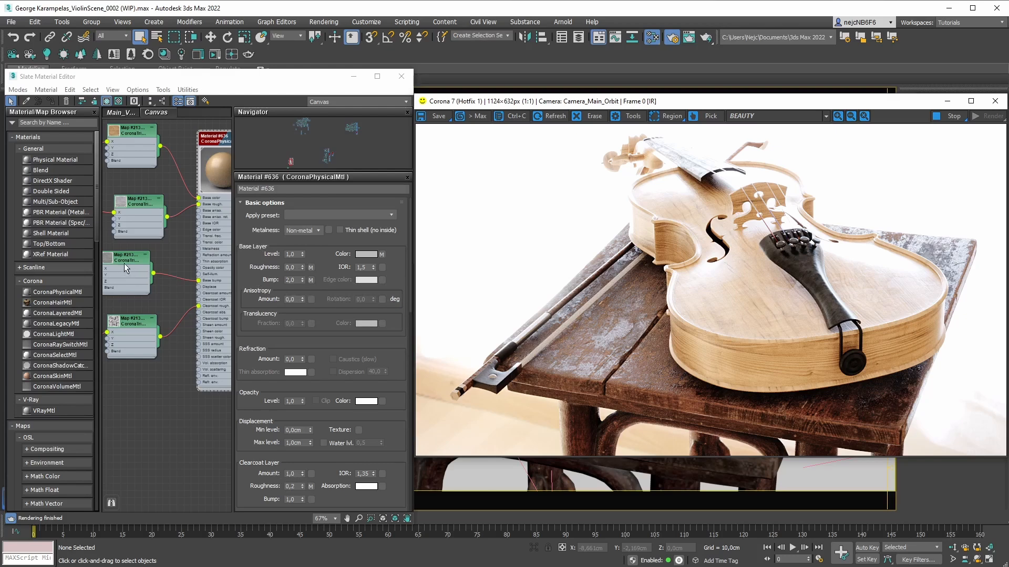
left_click_drag(153, 273, 309, 500)
left_click(186, 331)
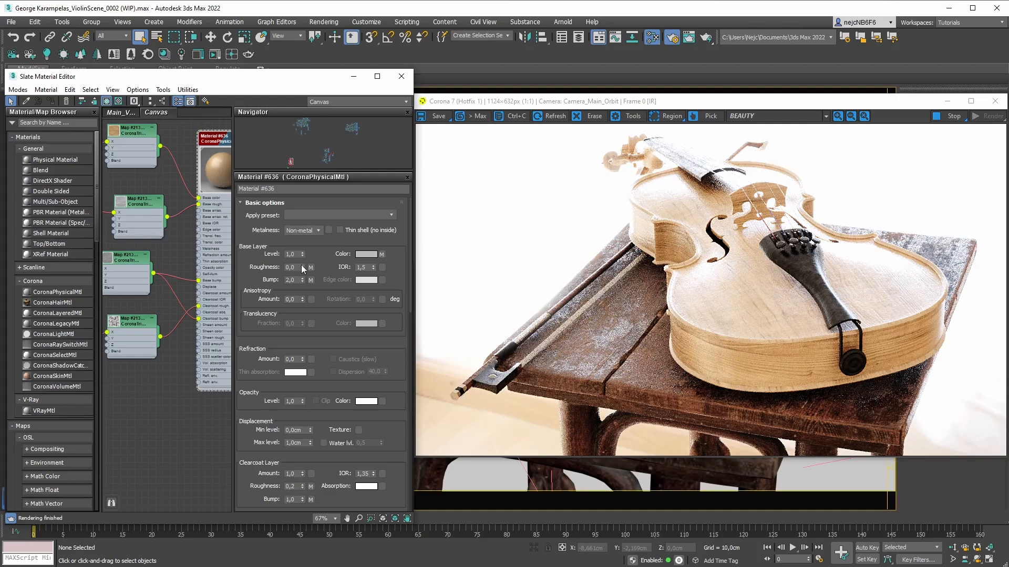
scroll(900, 281, "up", 2)
left_click_drag(807, 276, 723, 251)
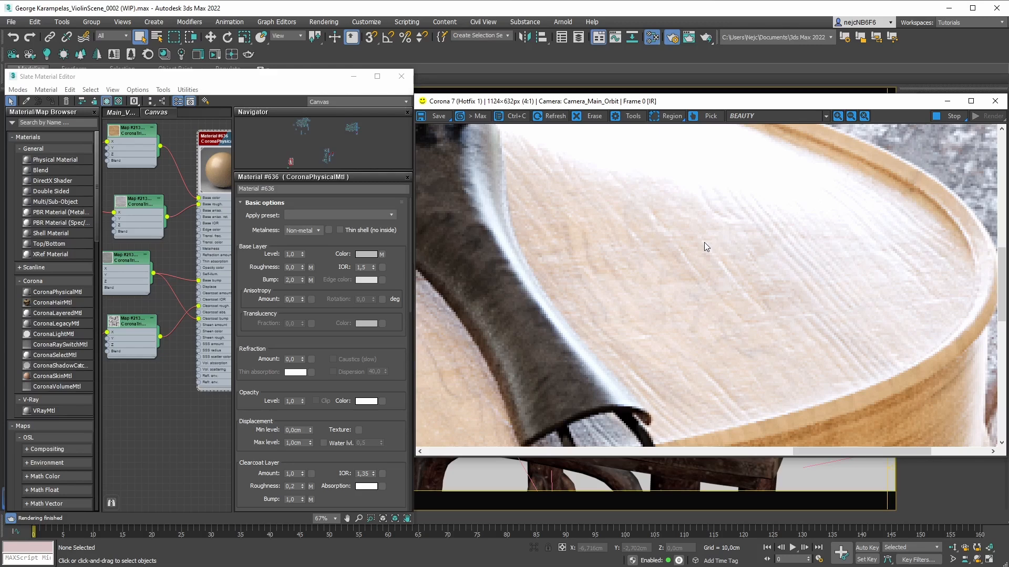
scroll(683, 257, "down", 3)
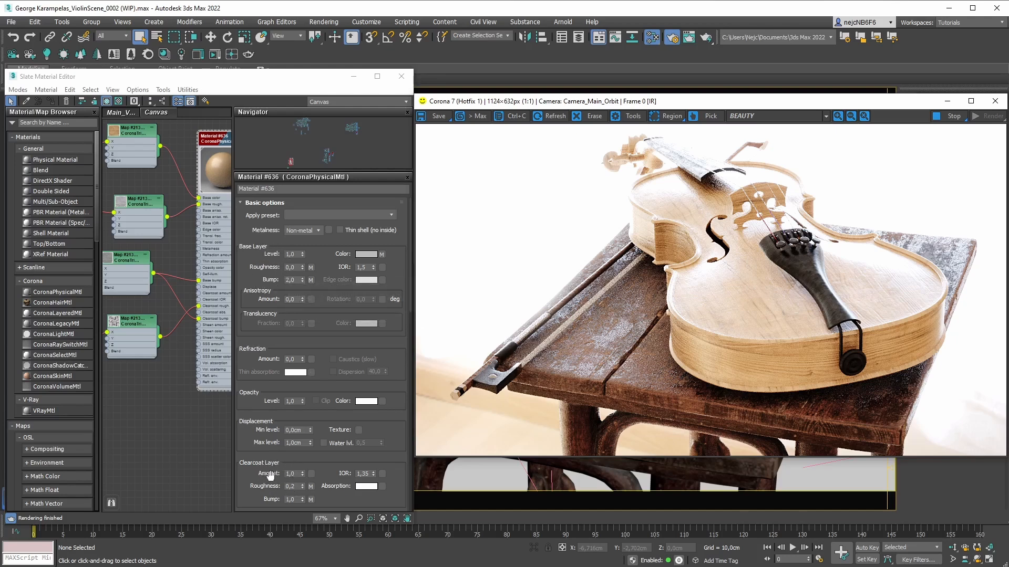
Add a CoronaMix map below the wood material node and open its parameters
right_click(188, 435)
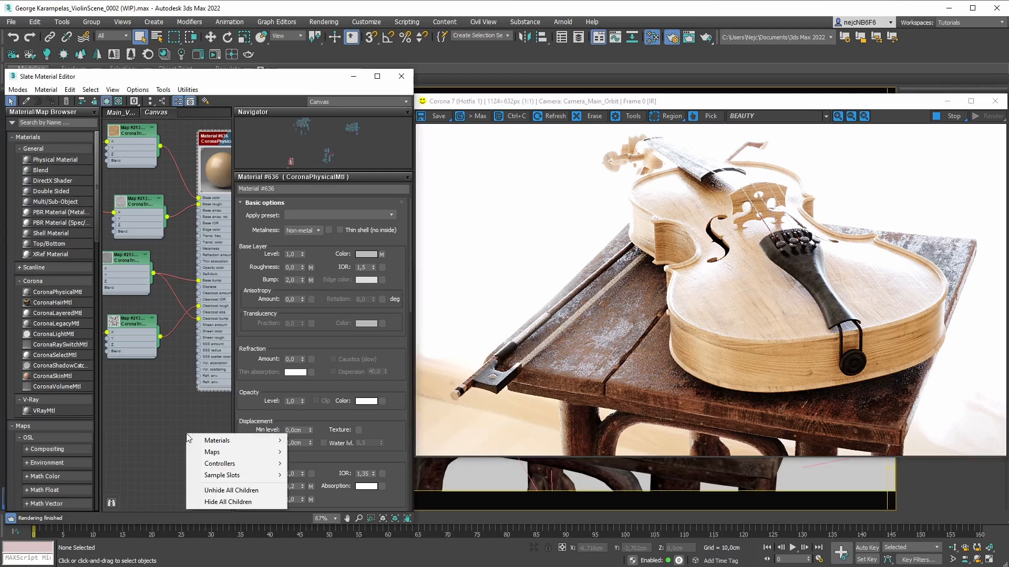
mouse_move(206, 454)
mouse_move(314, 476)
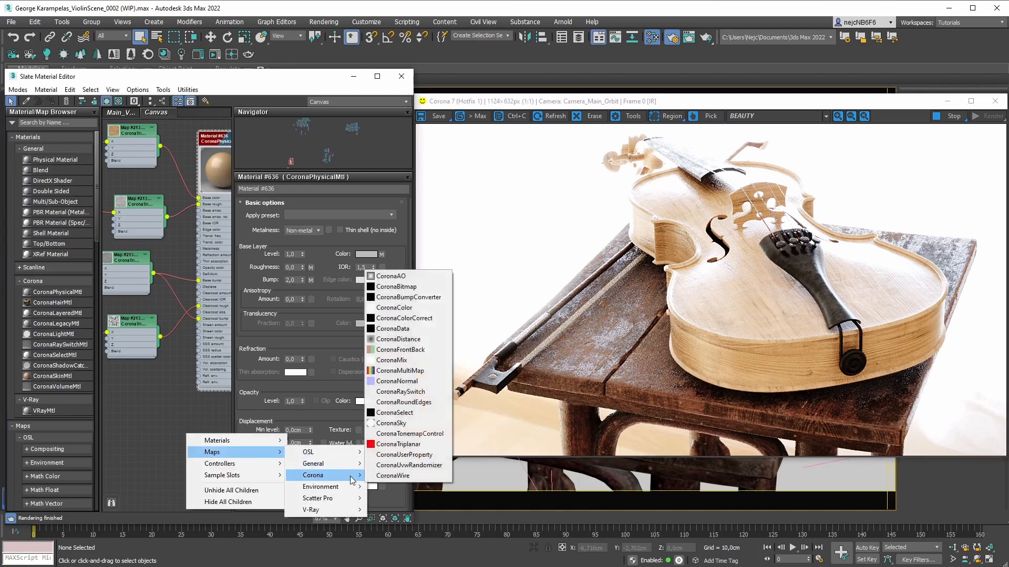
left_click(399, 361)
double_click(171, 437)
left_click_drag(191, 436, 197, 416)
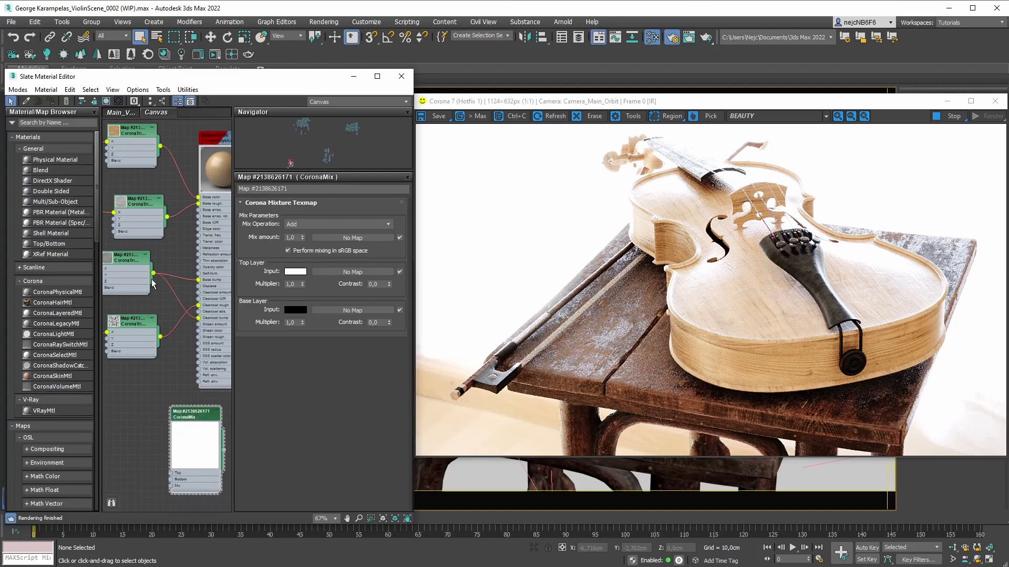
Connect the bump triplanar map to the CoronaMix Bottom input and the 3DCollective_TexturePack01_Mask_0007_4K.jpg image to Top
left_click_drag(154, 274, 171, 480)
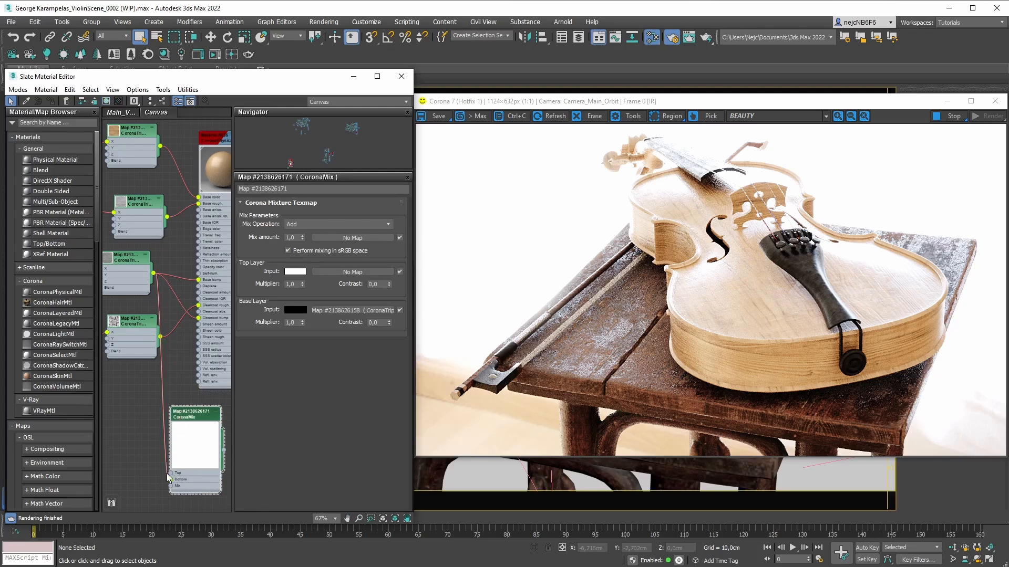
key("alt+Tab")
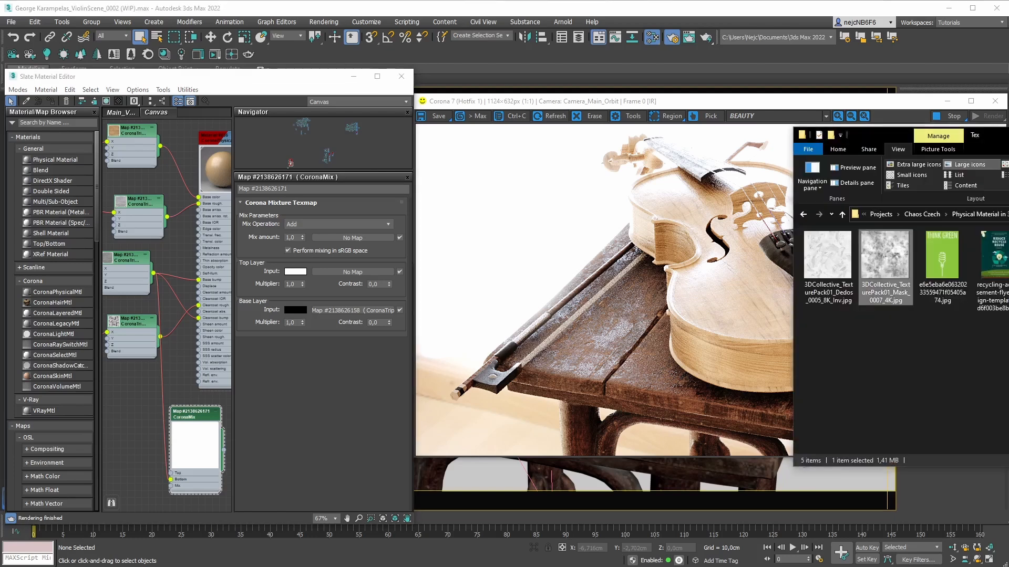
left_click_drag(883, 263, 172, 474)
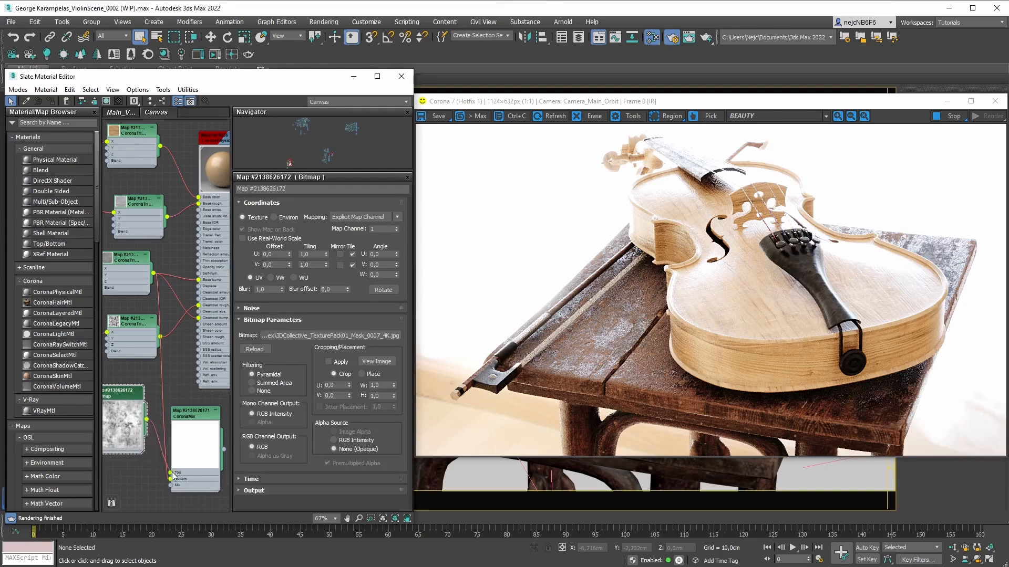
Set the CoronaMix operation to Multiply with a mix amount of 0.5 and connect it to the wood material's Clearcoat bump input
double_click(188, 412)
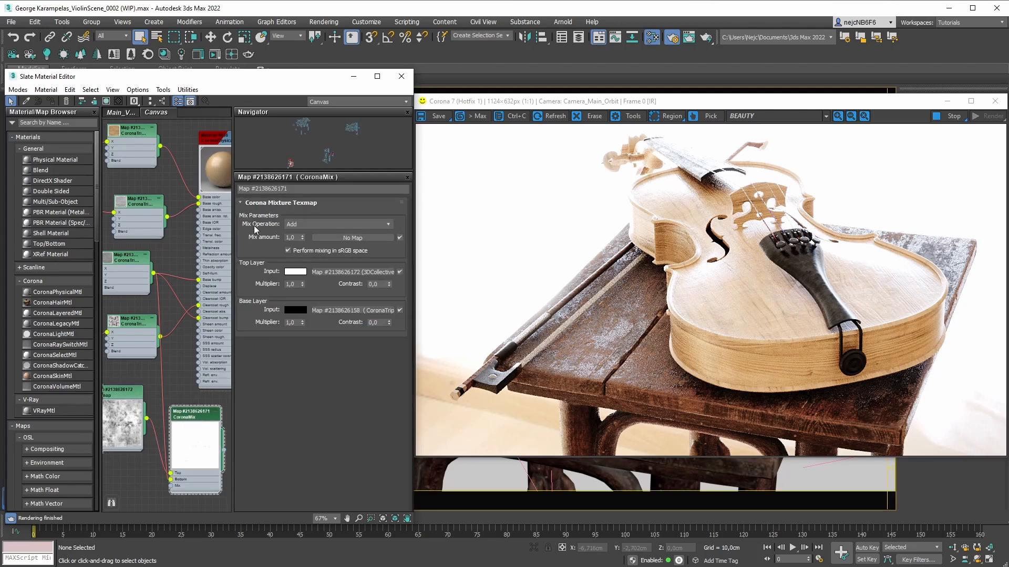
left_click(361, 225)
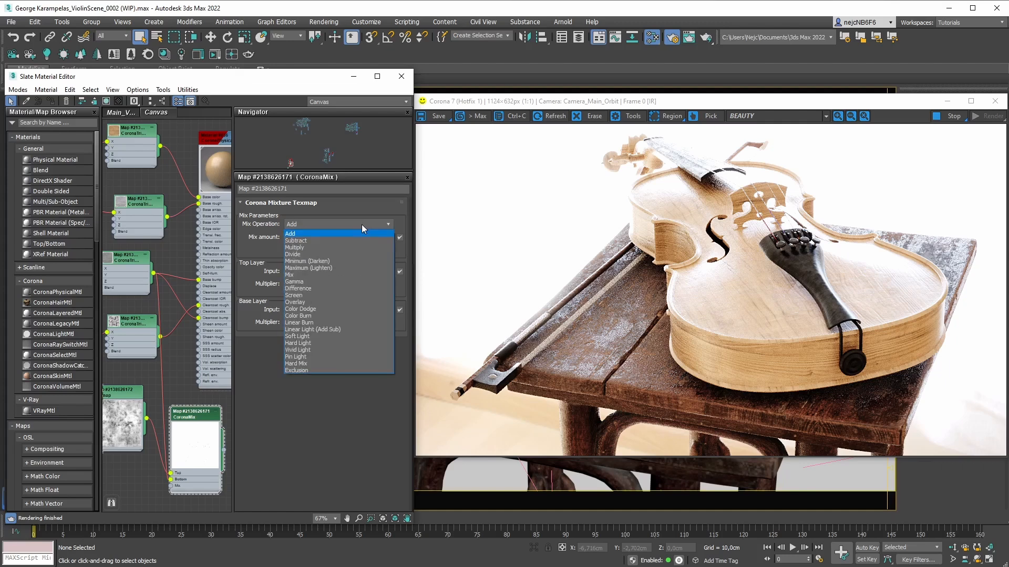
left_click(301, 247)
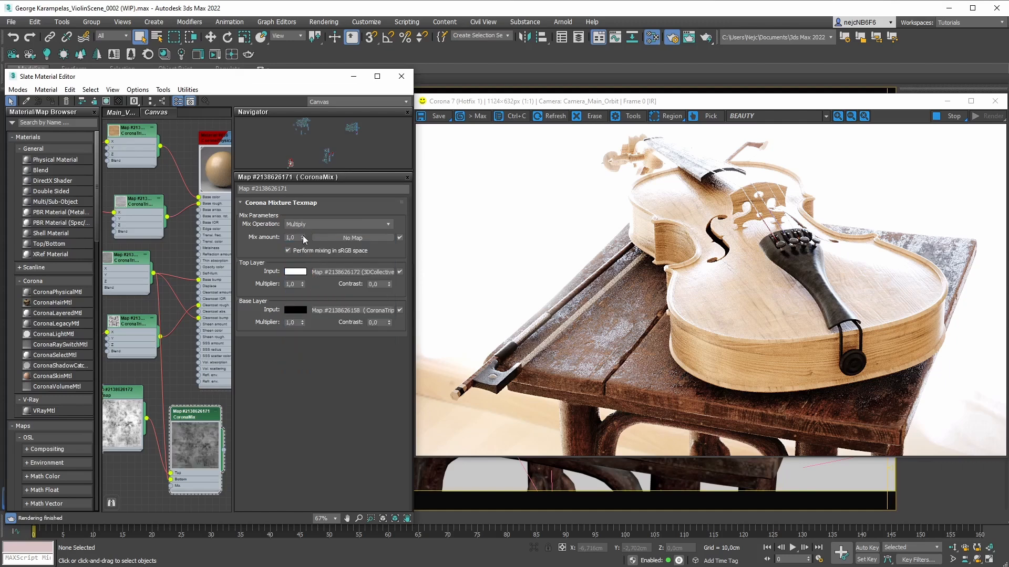
right_click(304, 240)
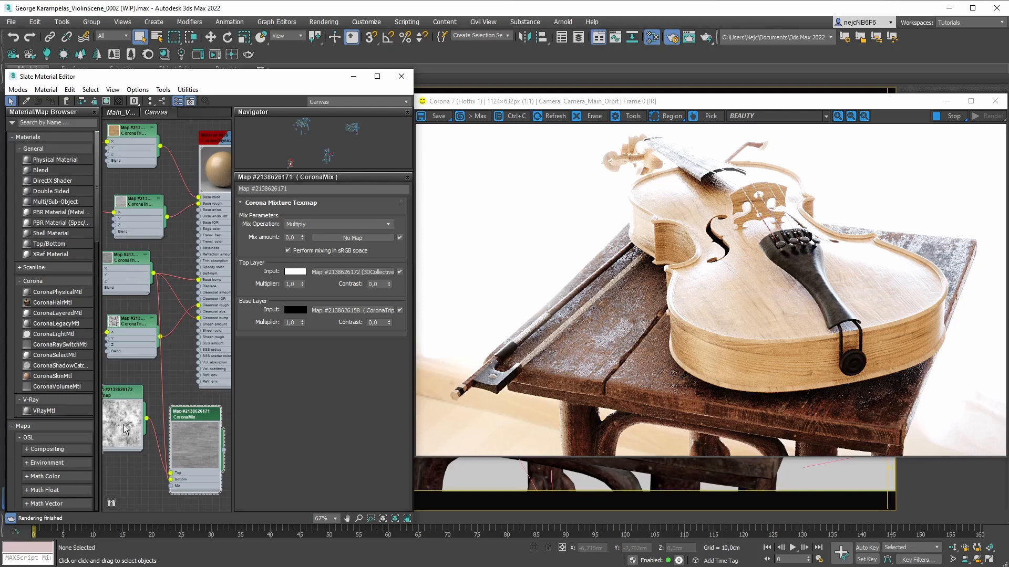
left_click(304, 239)
left_click_drag(303, 242, 308, 212)
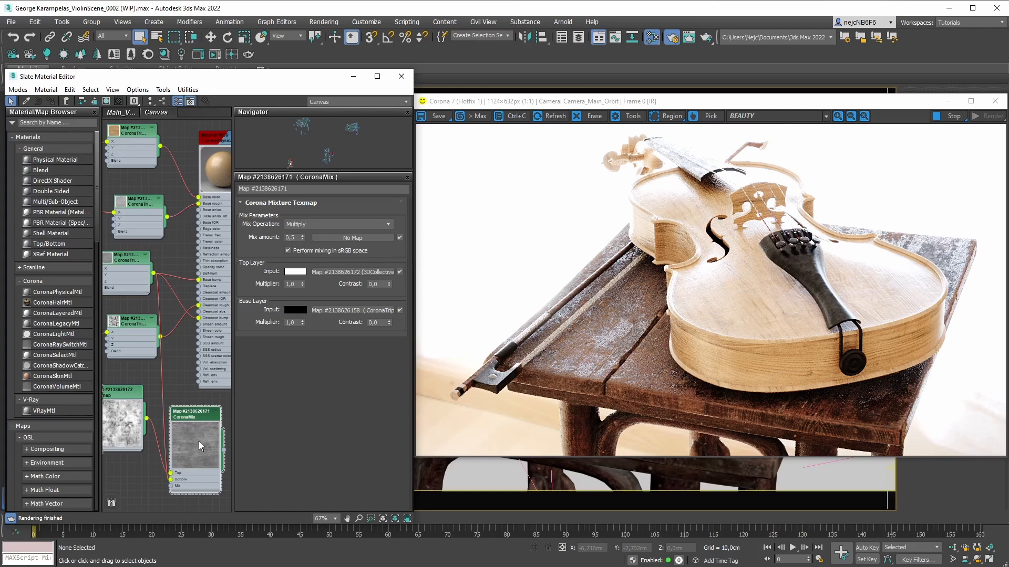
left_click_drag(219, 450, 199, 321)
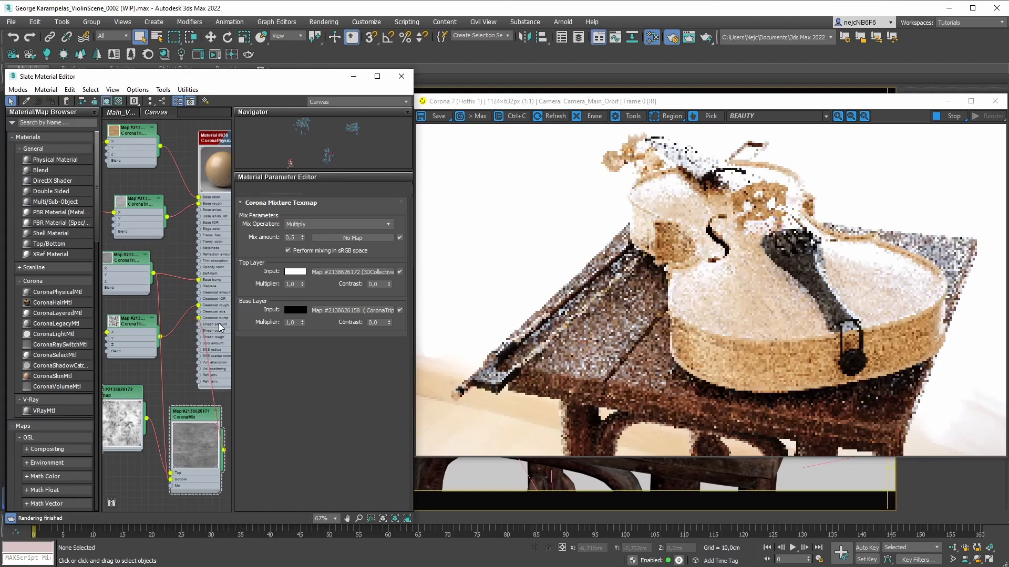
double_click(218, 323)
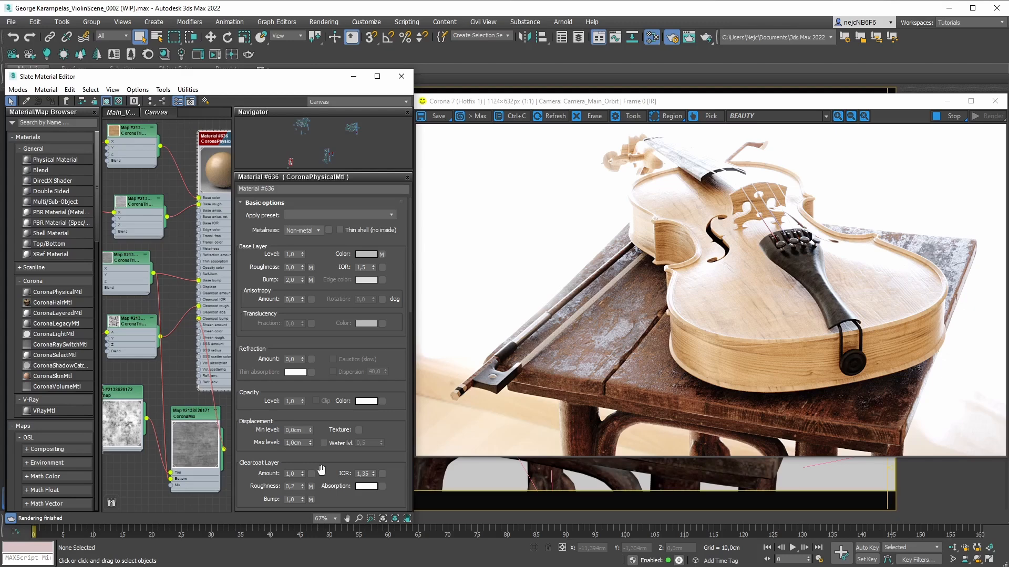
Delete the CoronaMix node and connect the 3DCollective mask bitmap directly to the wood material's Clearcoat bump input
left_click(198, 418)
key("Delete")
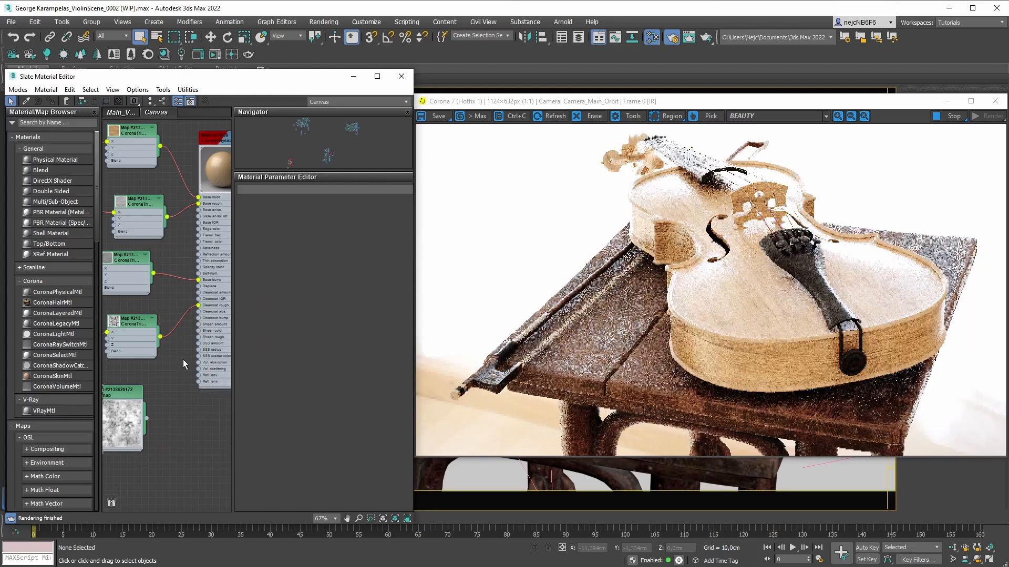
left_click_drag(129, 426, 150, 418)
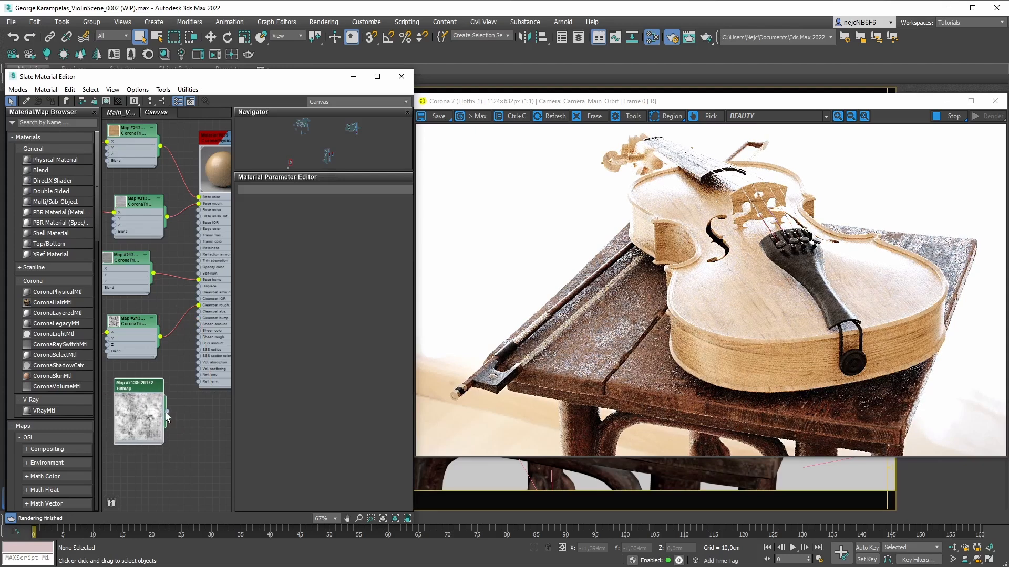
left_click_drag(175, 405, 200, 318)
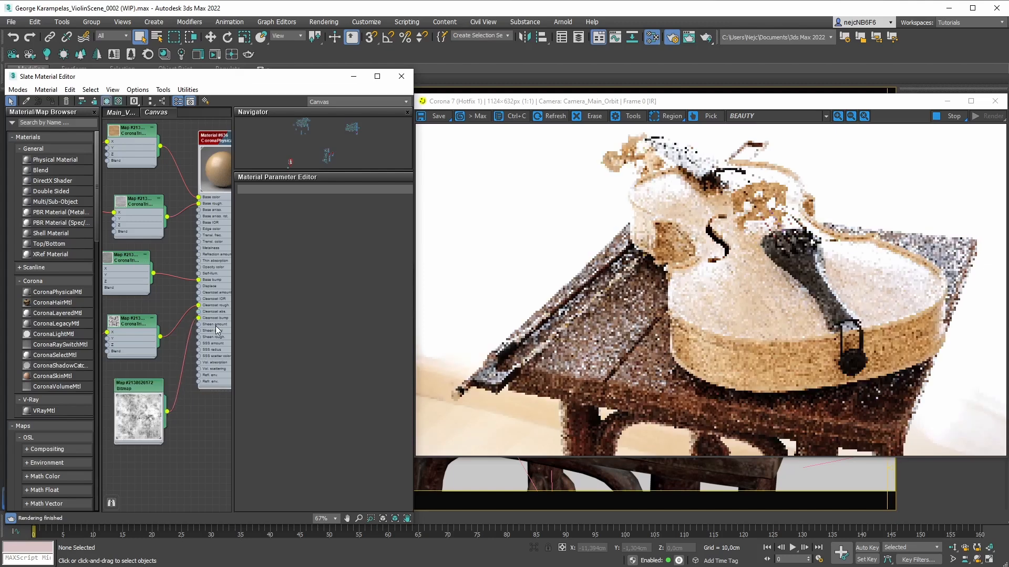
Set the wood material's clearcoat bump to 0.25 and inspect the violin's rendered surface up close
double_click(217, 326)
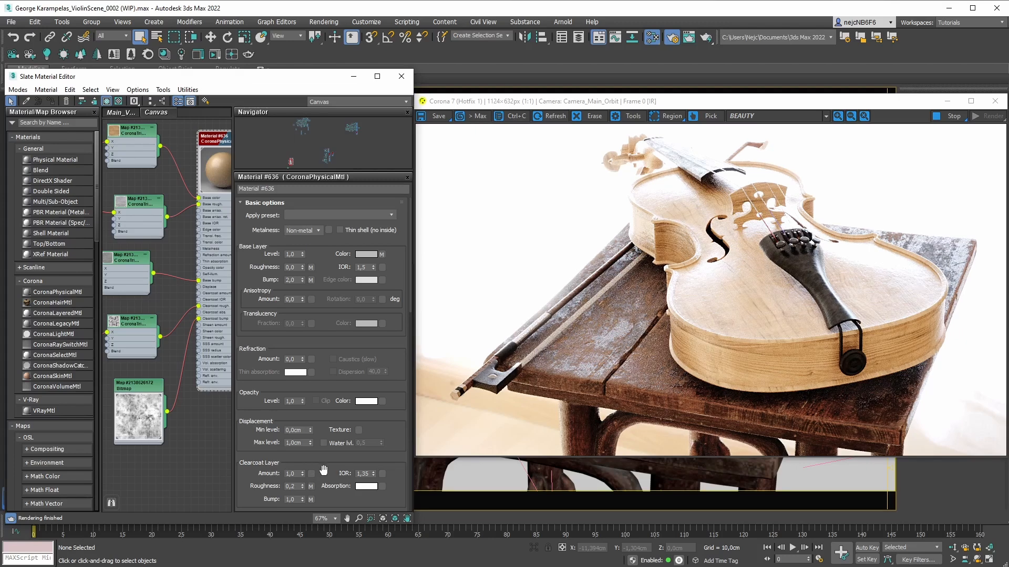
scroll(900, 282, "up", 2)
scroll(859, 271, "down", 1)
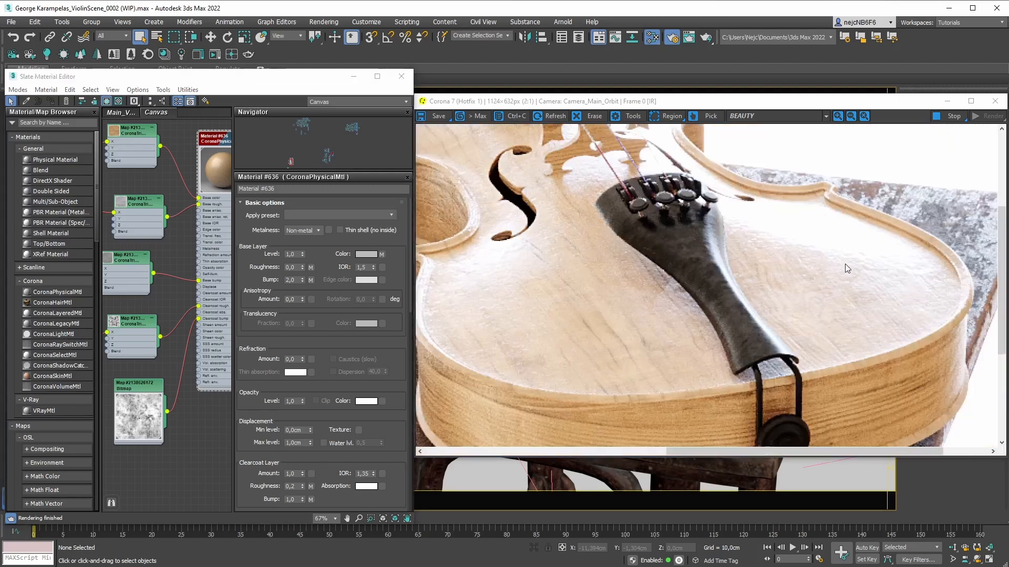
middle_click_drag(846, 263, 768, 271)
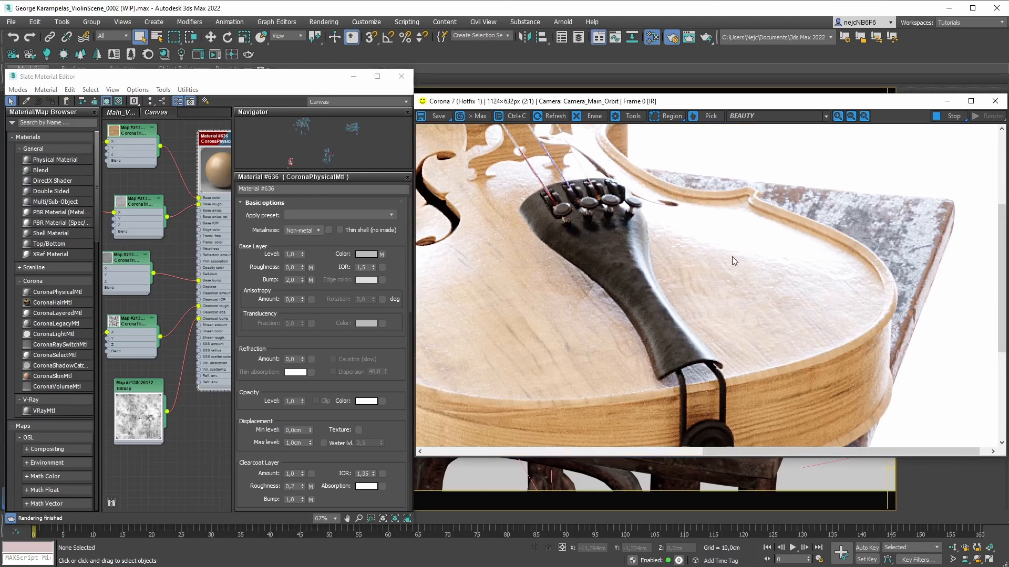
left_click(292, 499)
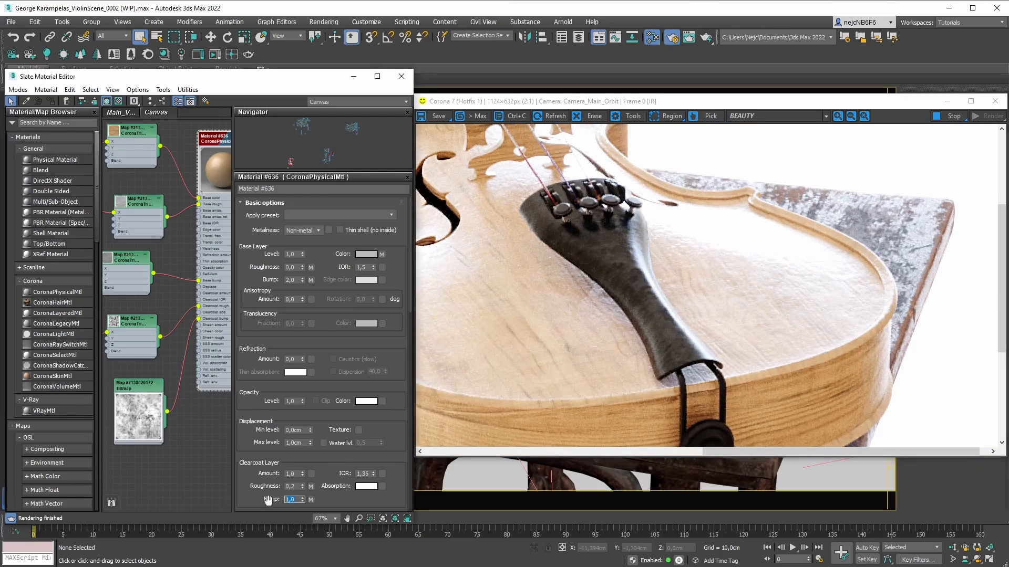
type("0,25")
key("Return")
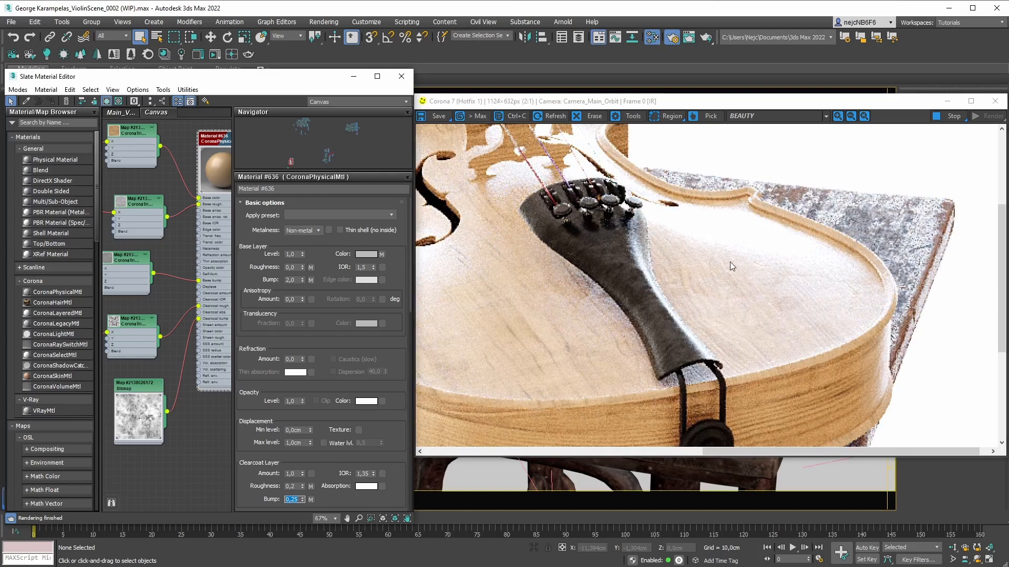
left_click(707, 278)
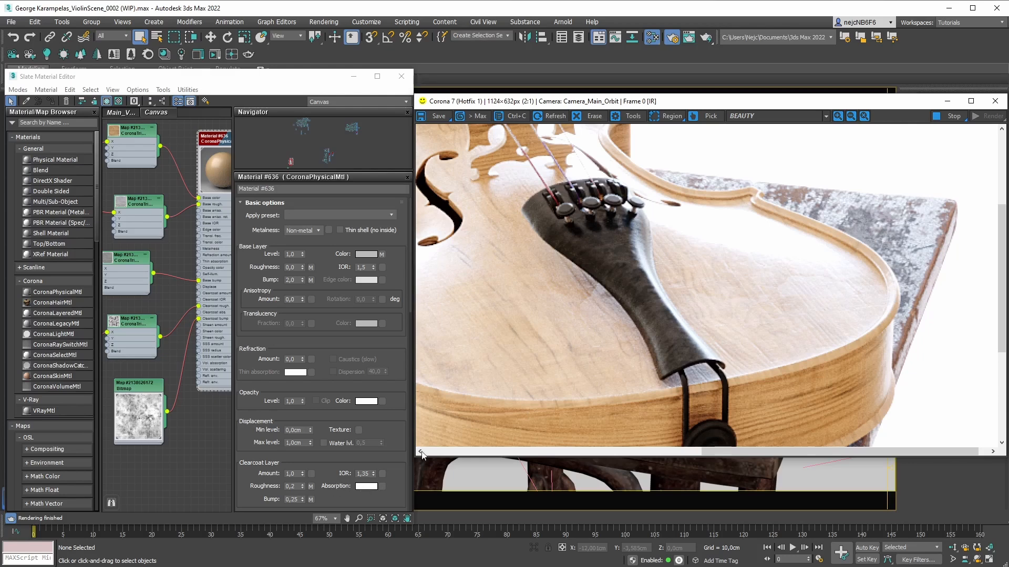
scroll(600, 341, "down", 1)
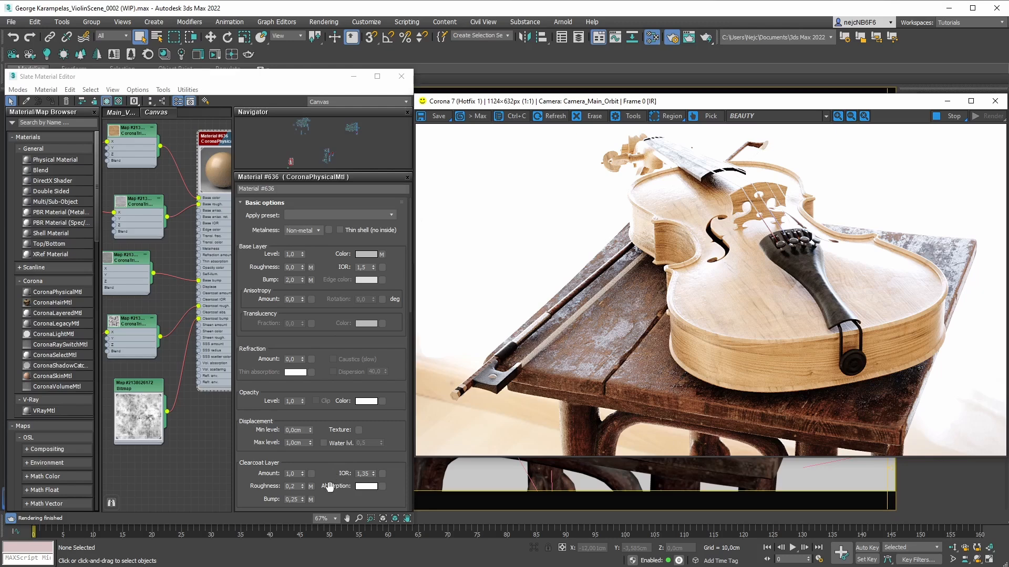
Set the clearcoat absorption color to dark brown, hex 5F3D15
left_click(367, 489)
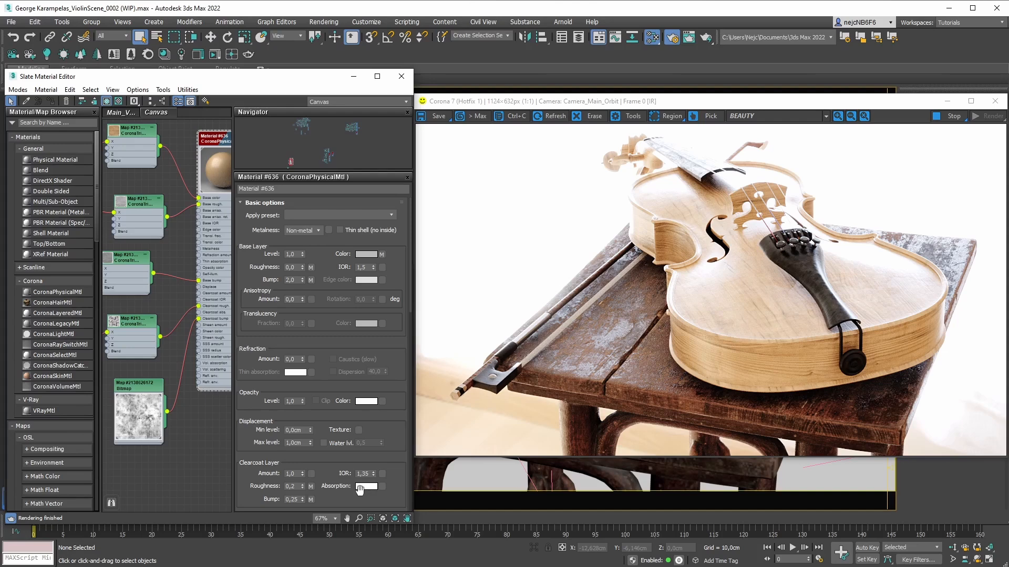
left_click(369, 490)
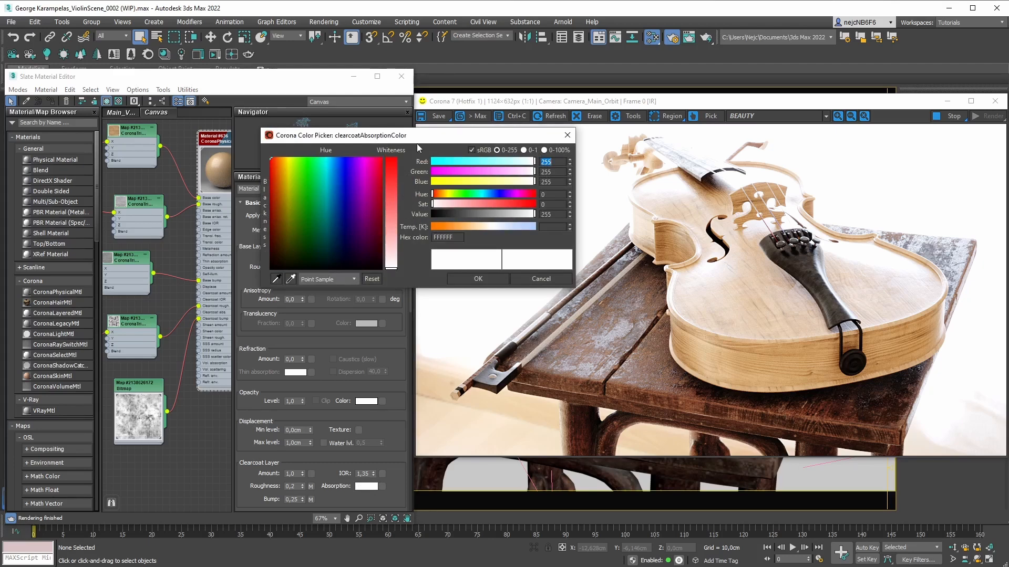
left_click(440, 194)
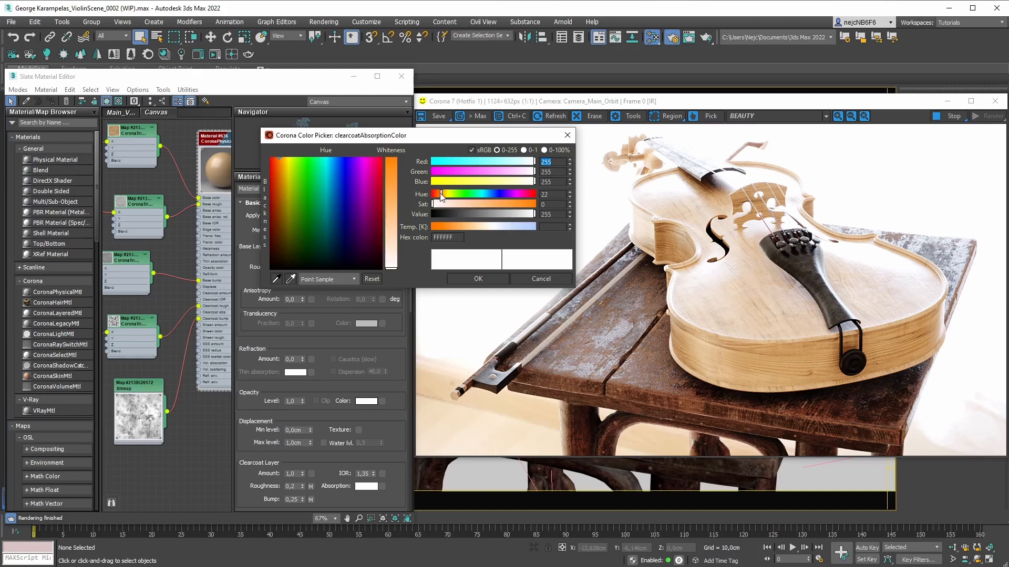
left_click_drag(440, 204, 470, 214)
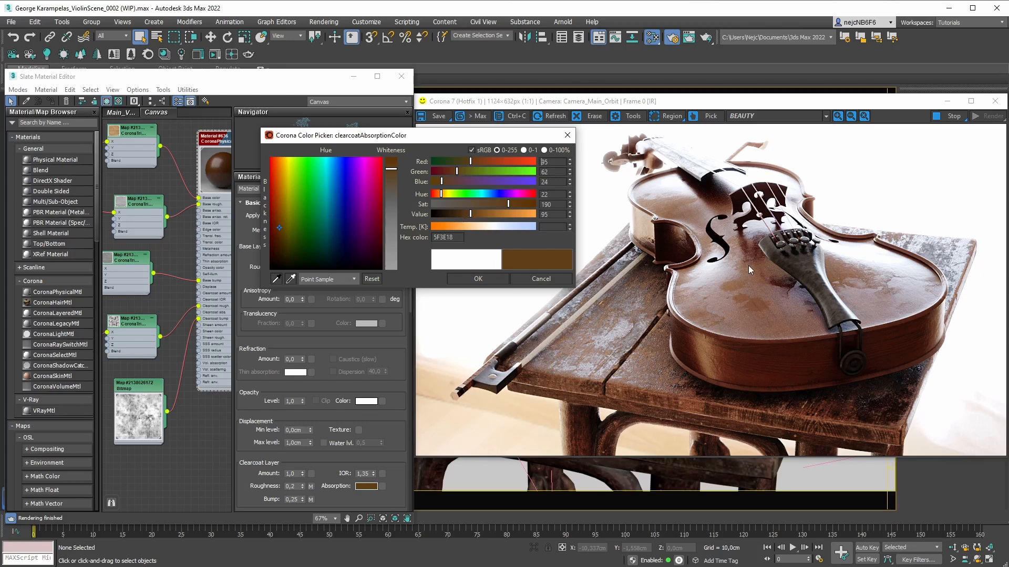
left_click(479, 279)
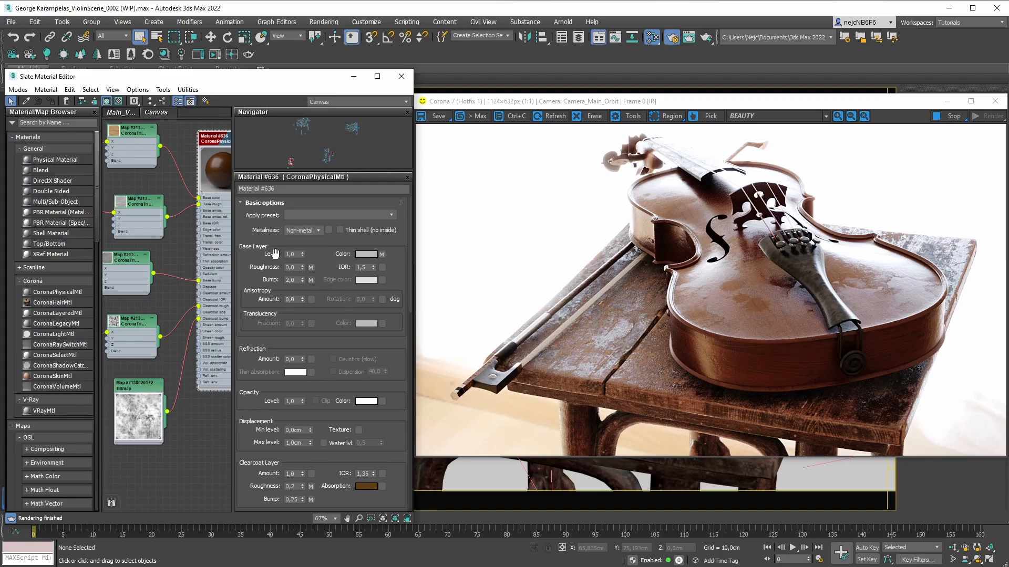
Set the base layer level to 0 and the refraction amount to 1.0 in the wood material
left_click_drag(302, 254, 318, 350)
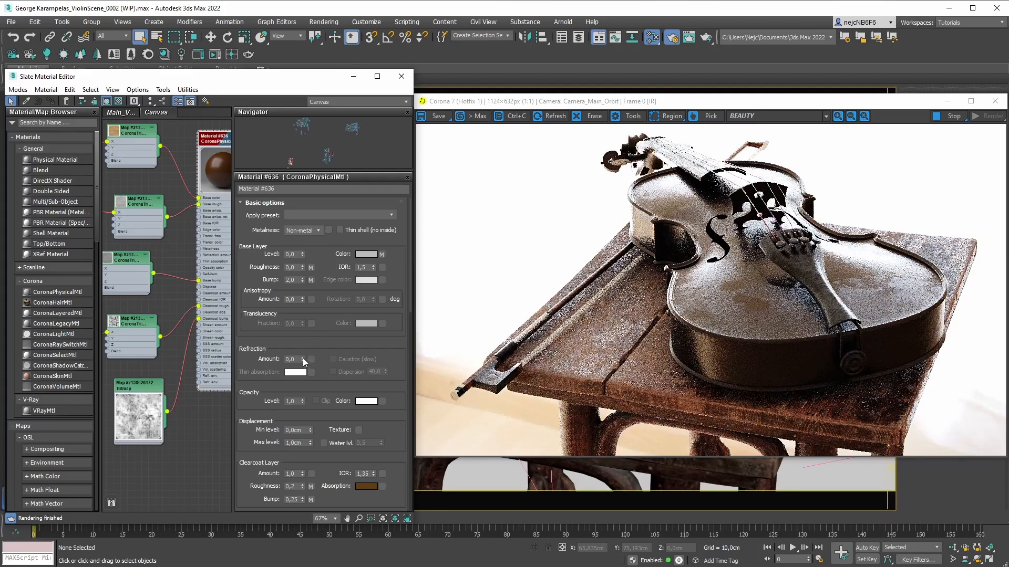
left_click(303, 358)
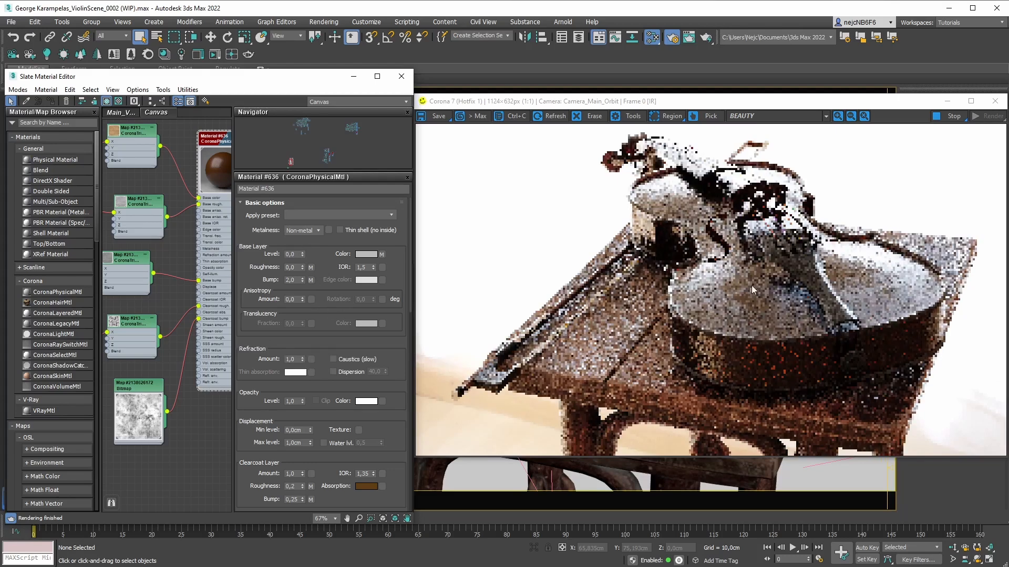
Try orange FFA437, red FF3737 and pure white as clearcoat absorption colors, and discard the color changes
left_click(366, 486)
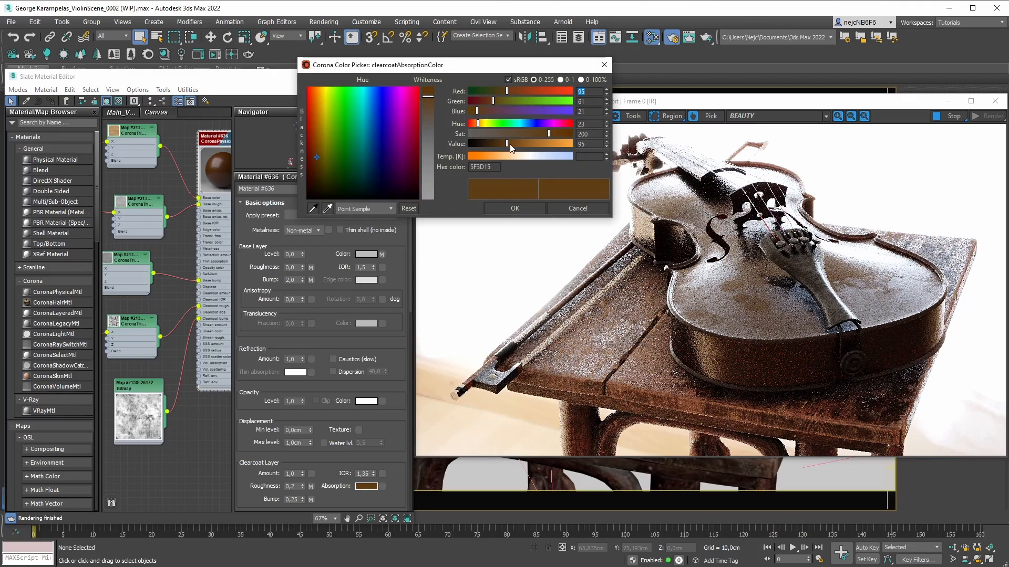
left_click_drag(511, 148, 572, 145)
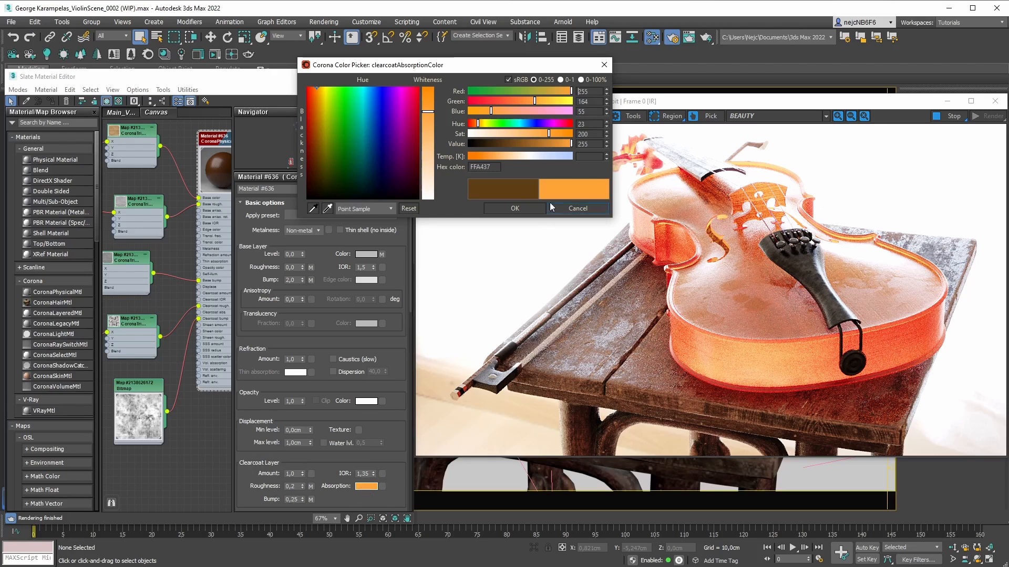
double_click(584, 124)
type("224")
key("Return")
type("255")
key("Return")
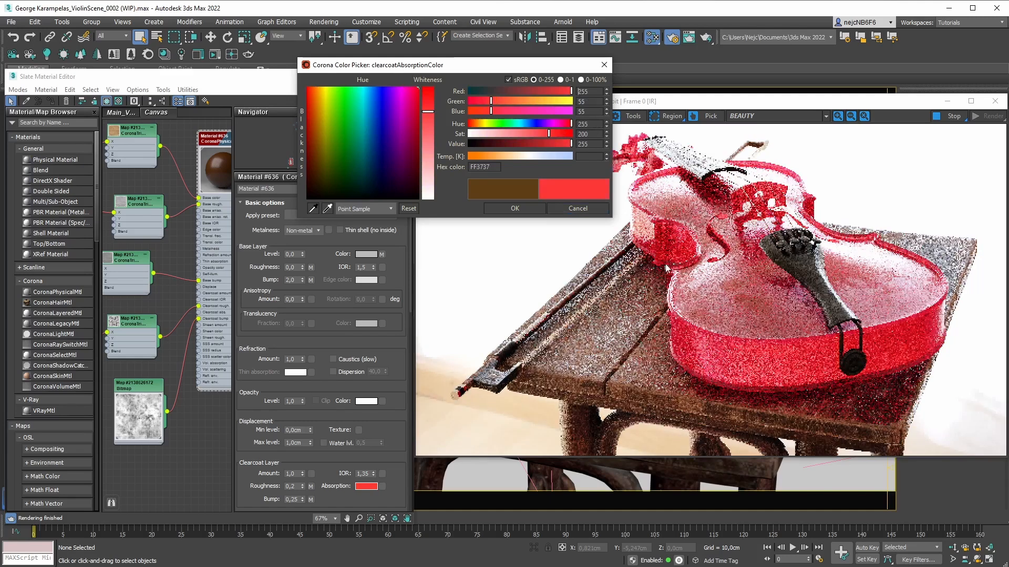
left_click_drag(537, 134, 437, 127)
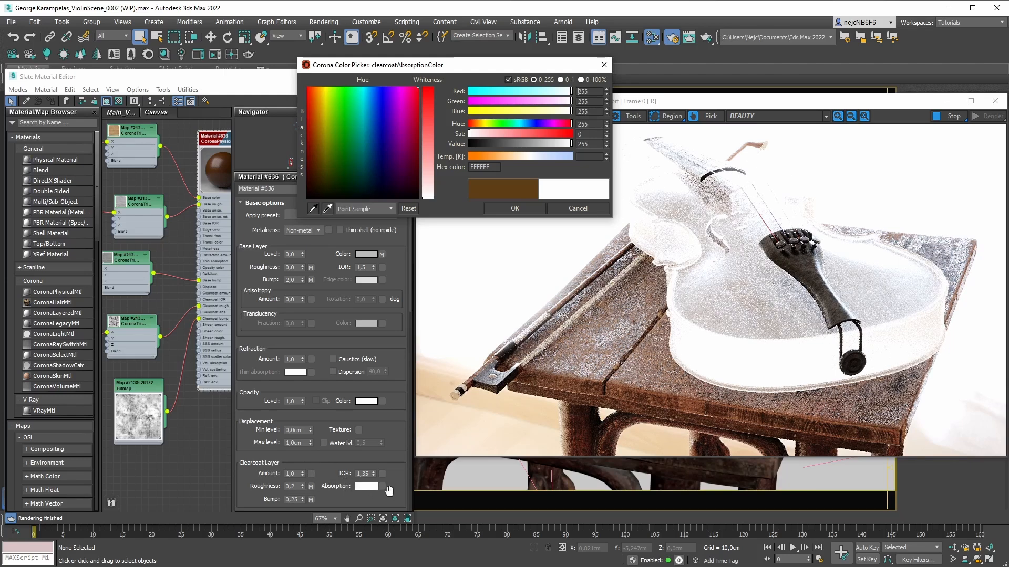
left_click(578, 209)
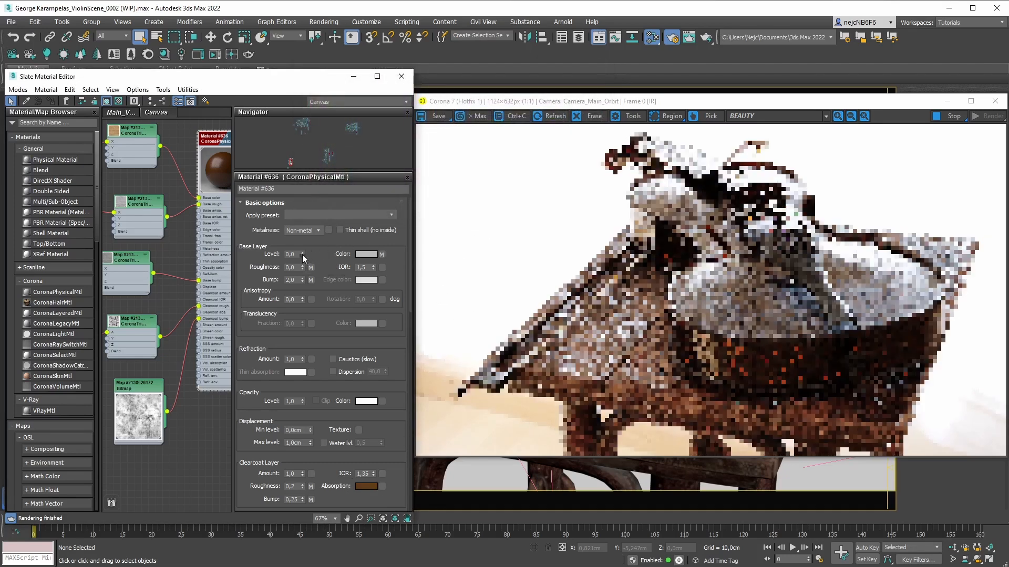
Restore the base layer level to 1.0 and the refraction amount to 0
left_click(302, 253)
left_click(302, 361)
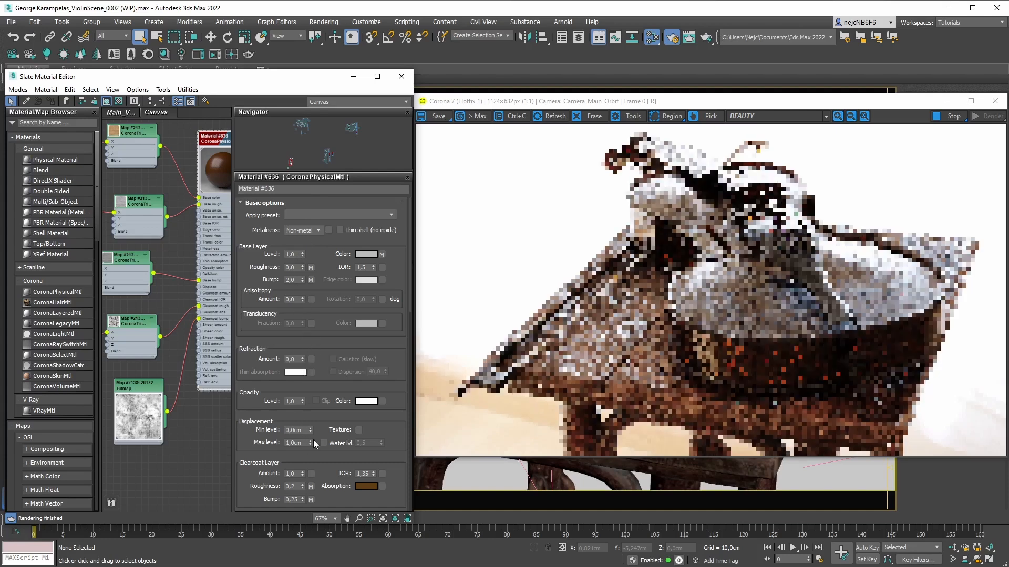